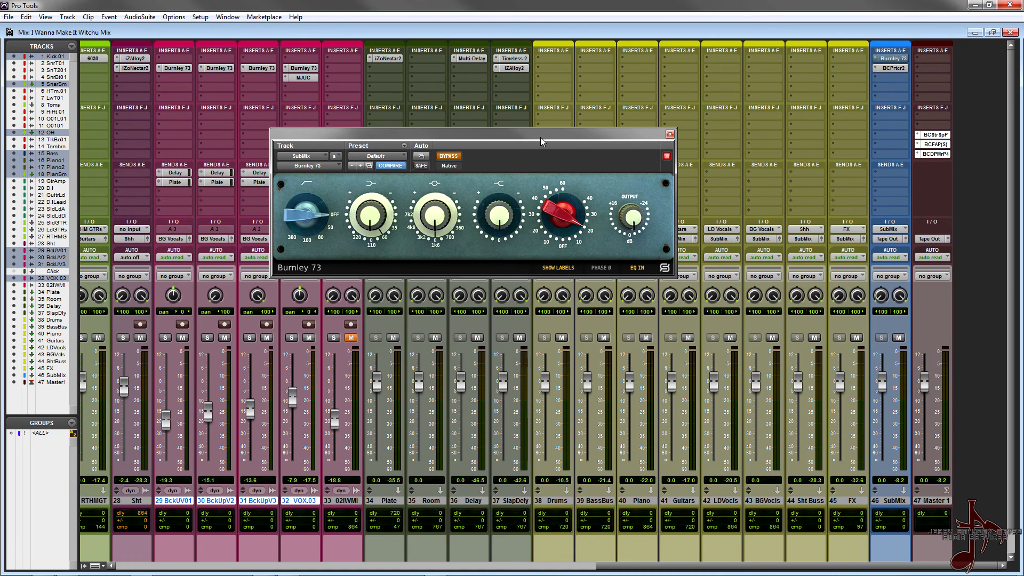
# Try out the Burnley 73's high-pass, low-band and red gain knobs on the SubMix, plus its label and EQ switches.
pyautogui.moveTo(541, 133); pyautogui.dragTo(542, 118)
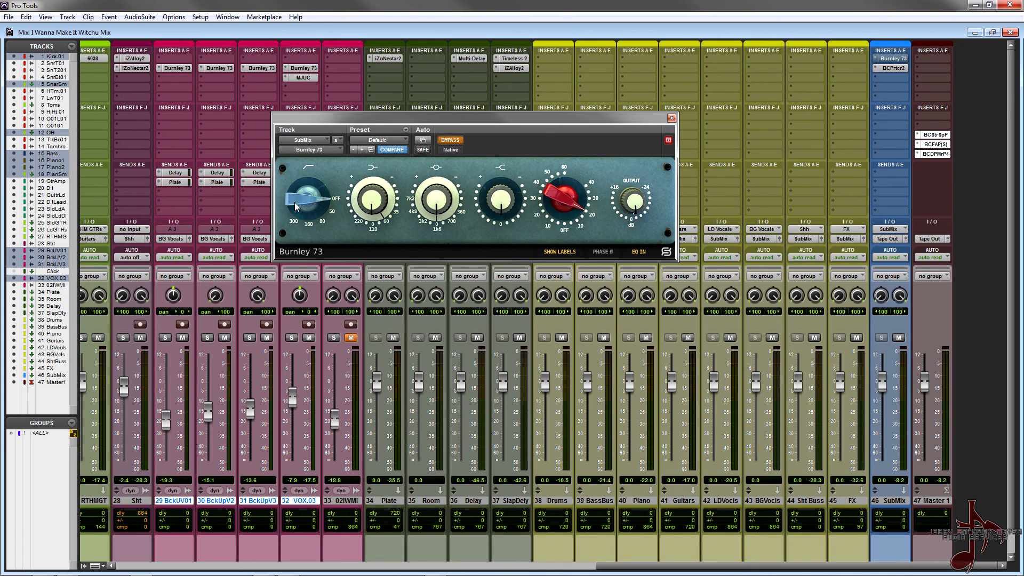
pyautogui.moveTo(302, 201)
pyautogui.mouseDown()
pyautogui.moveTo(313, 62)
pyautogui.moveTo(302, 220)
pyautogui.mouseUp()
pyautogui.moveTo(369, 202); pyautogui.dragTo(363, 271)
pyautogui.click(556, 252)
pyautogui.click(638, 252)
pyautogui.click(638, 252)
pyautogui.moveTo(562, 200); pyautogui.dragTo(555, 223)
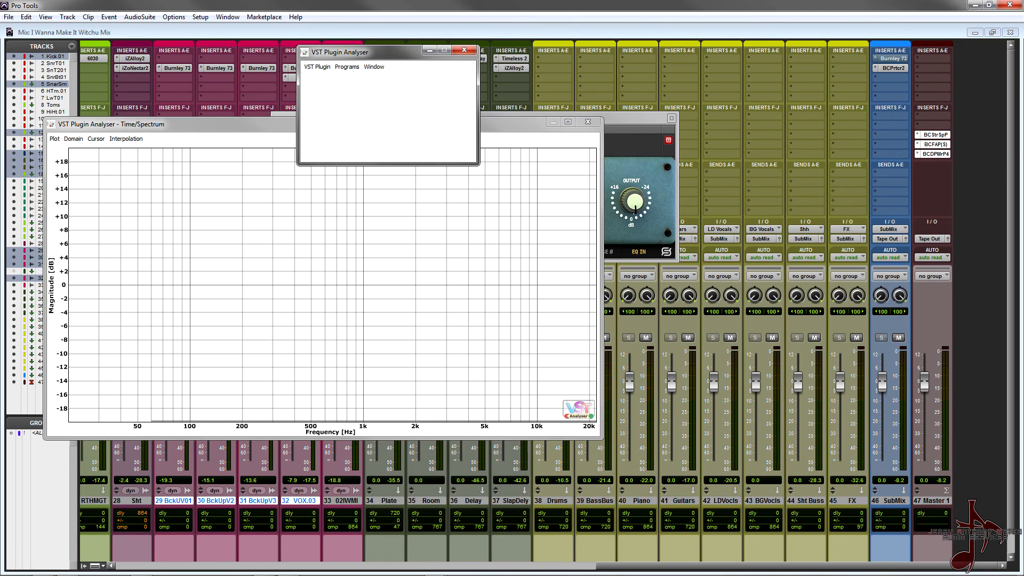
# Load the Burnley 73 into VST Plugin Analyser and set its red gain knob to OFF to examine the frequency response.
pyautogui.click(311, 68)
pyautogui.click(352, 110)
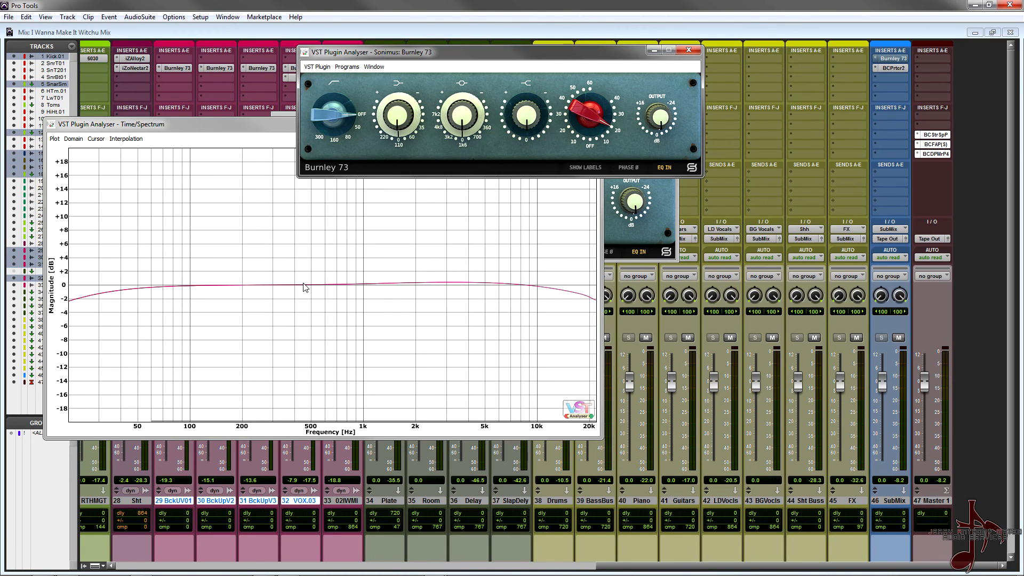
pyautogui.click(590, 148)
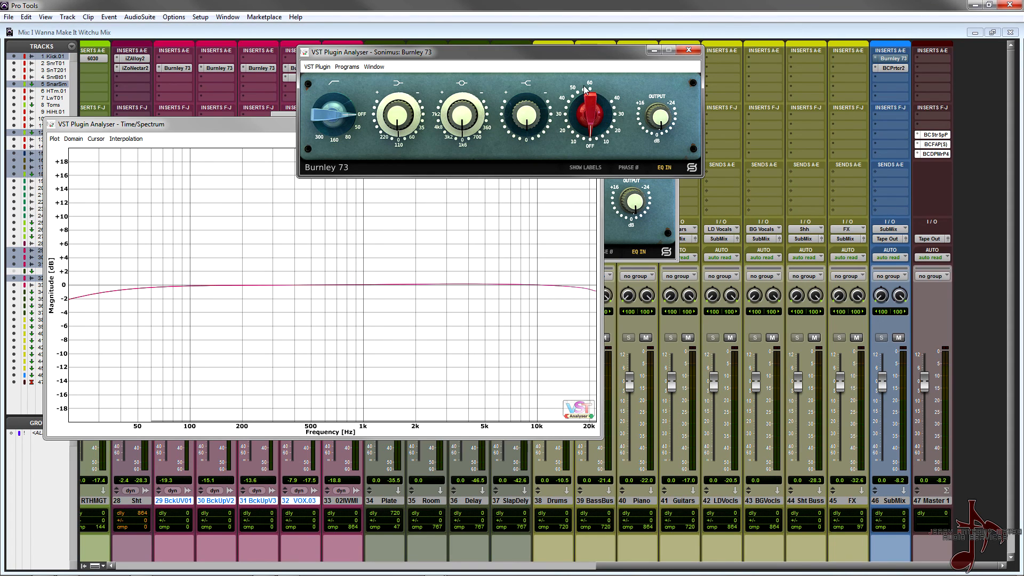
# Examine the response curve with the Burnley 73's gain driven high and the output compensated, then restore the default gain.
pyautogui.moveTo(585, 113); pyautogui.dragTo(595, 69)
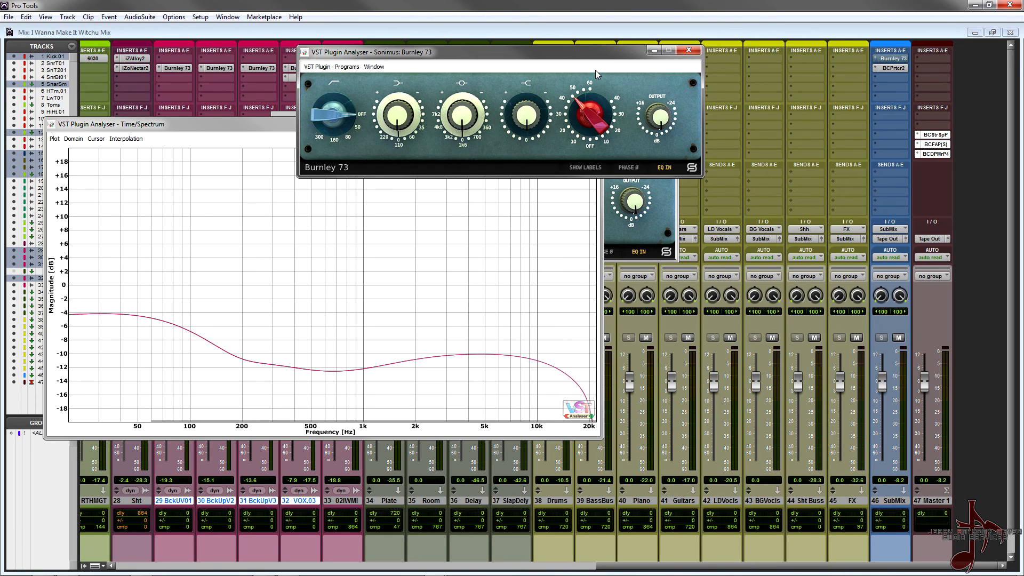
pyautogui.moveTo(662, 117); pyautogui.dragTo(664, 74)
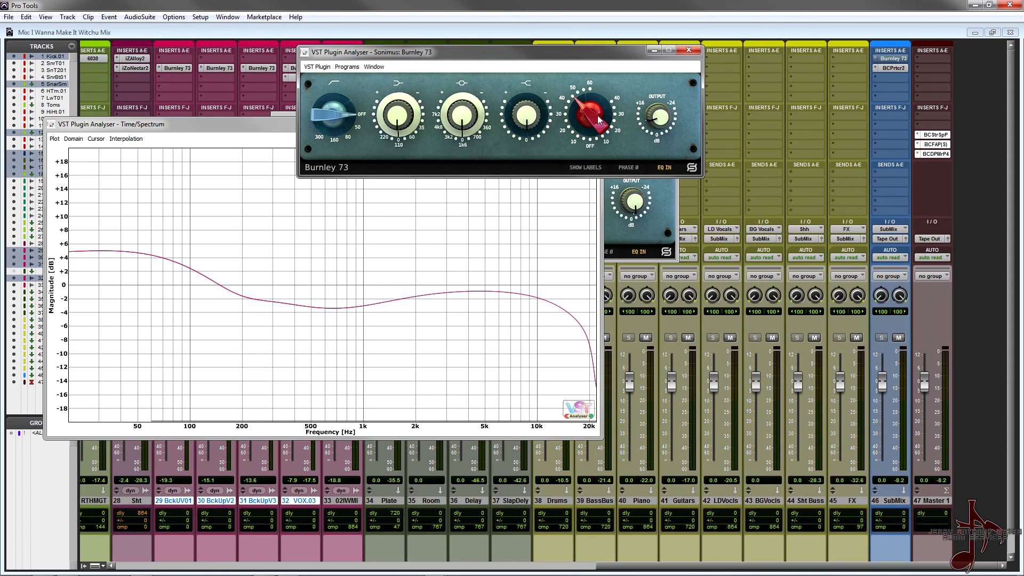
pyautogui.moveTo(599, 119); pyautogui.dragTo(580, 160)
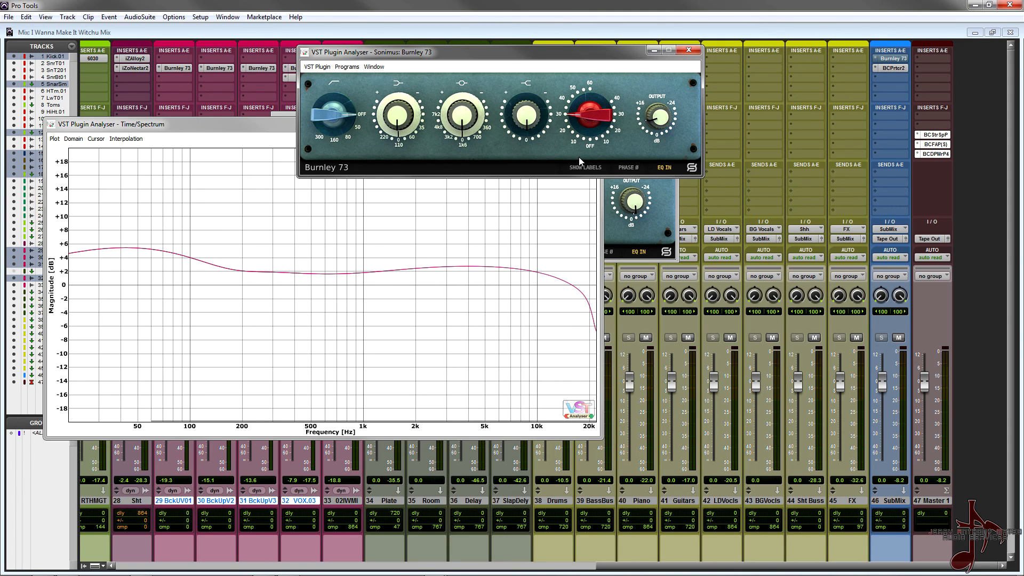
pyautogui.moveTo(585, 110); pyautogui.dragTo(587, 125)
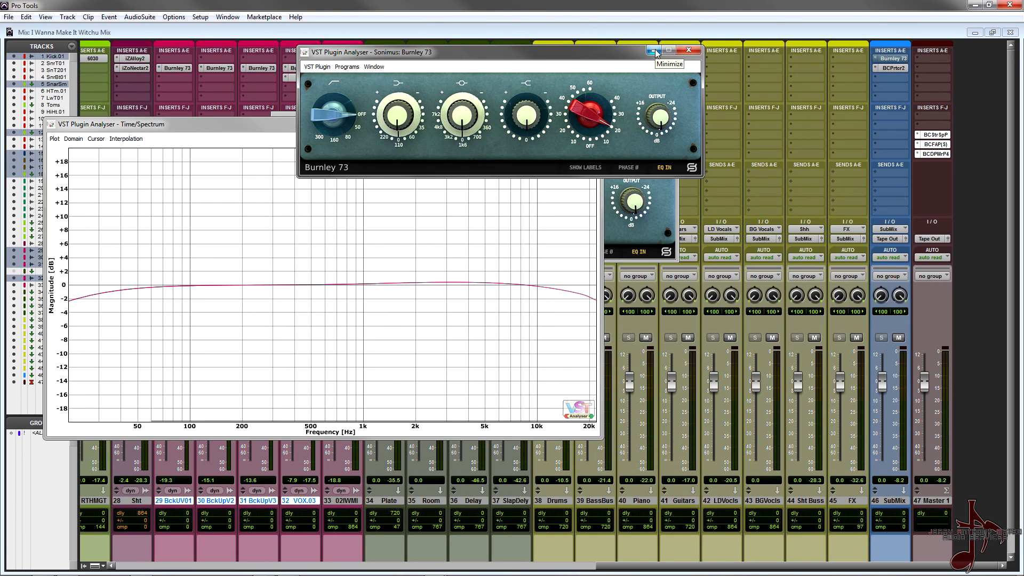
# Compare the curve at low gain with raised output, reset both knobs to default and close the analyser.
pyautogui.moveTo(581, 110); pyautogui.dragTo(581, 118)
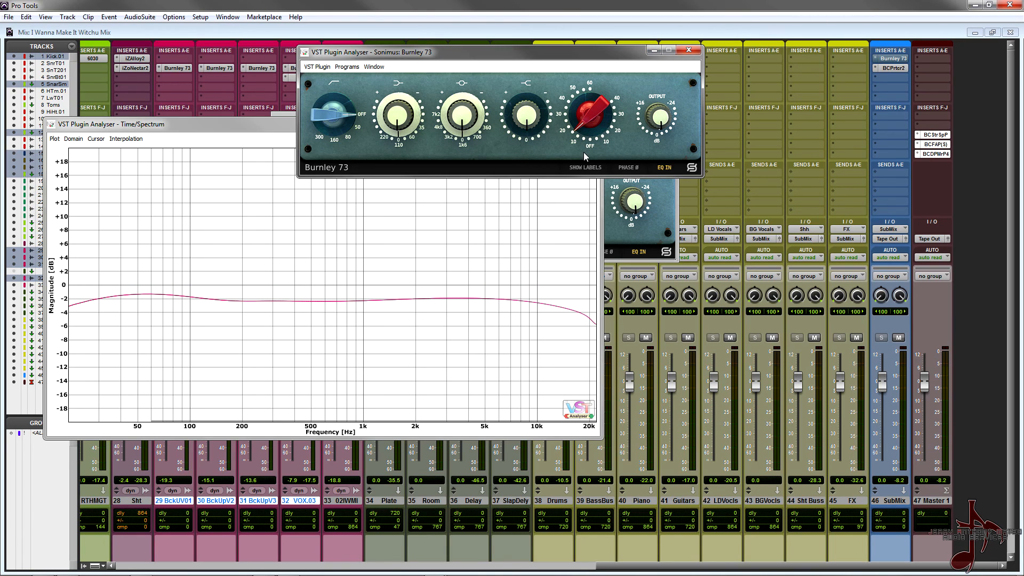
pyautogui.moveTo(666, 122); pyautogui.dragTo(667, 104)
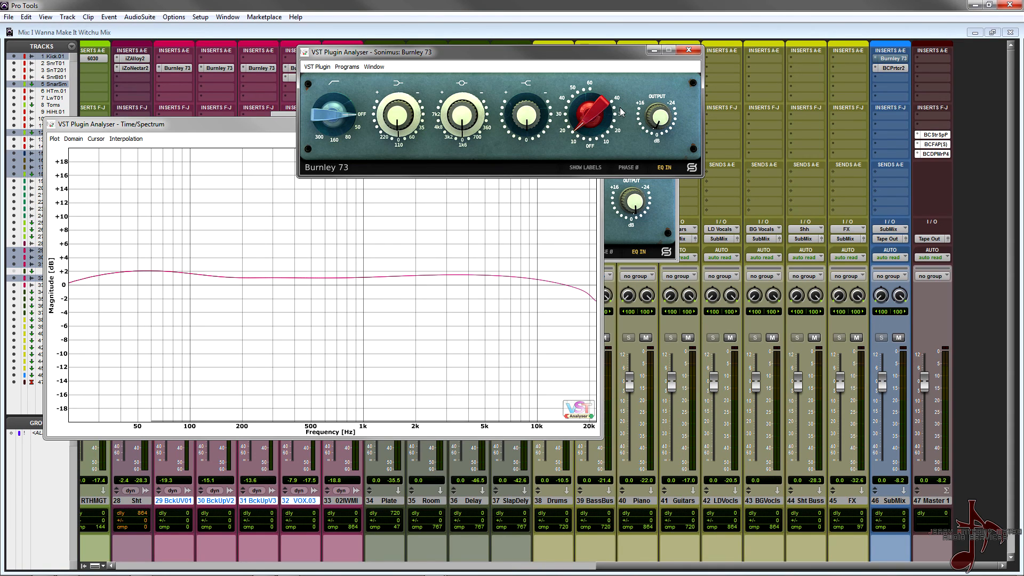
pyautogui.moveTo(608, 110); pyautogui.dragTo(687, 108)
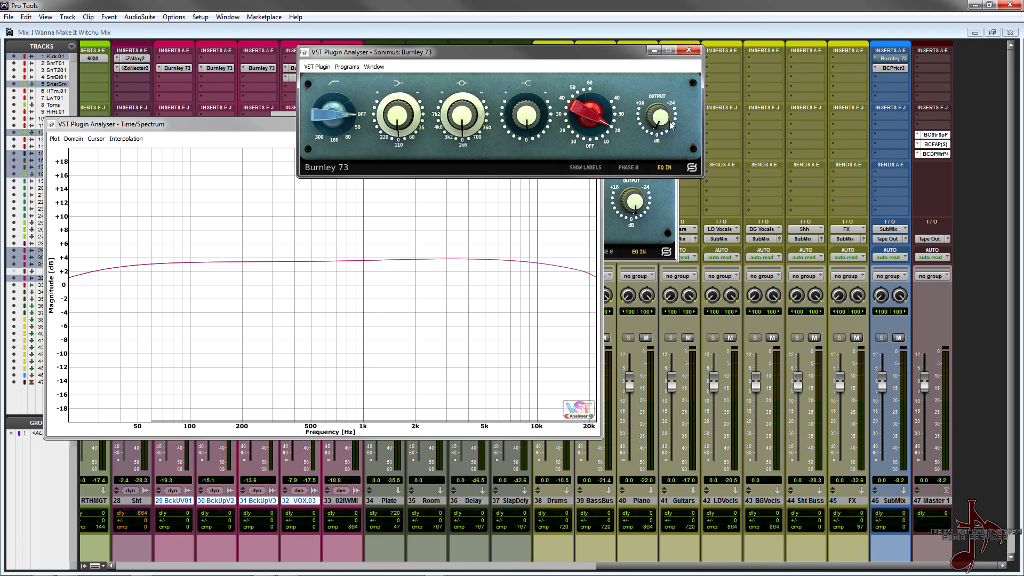
pyautogui.doubleClick(669, 121)
pyautogui.click(692, 50)
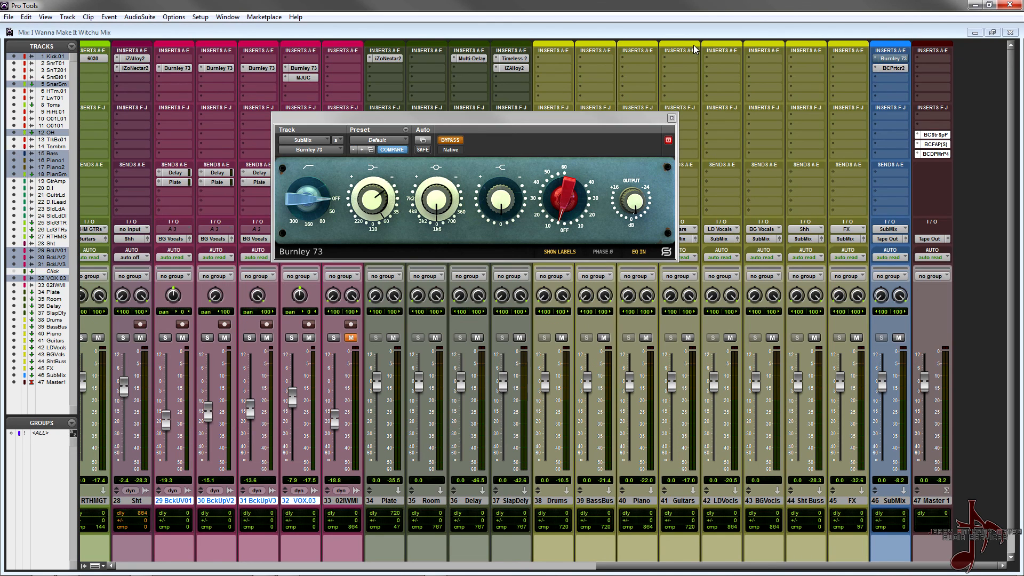
# Close the SubMix plugin window and compare the Burnley 73 inserts on the selected tracks by repeatedly toggling their bypass.
pyautogui.click(672, 117)
pyautogui.moveTo(605, 567); pyautogui.dragTo(504, 570)
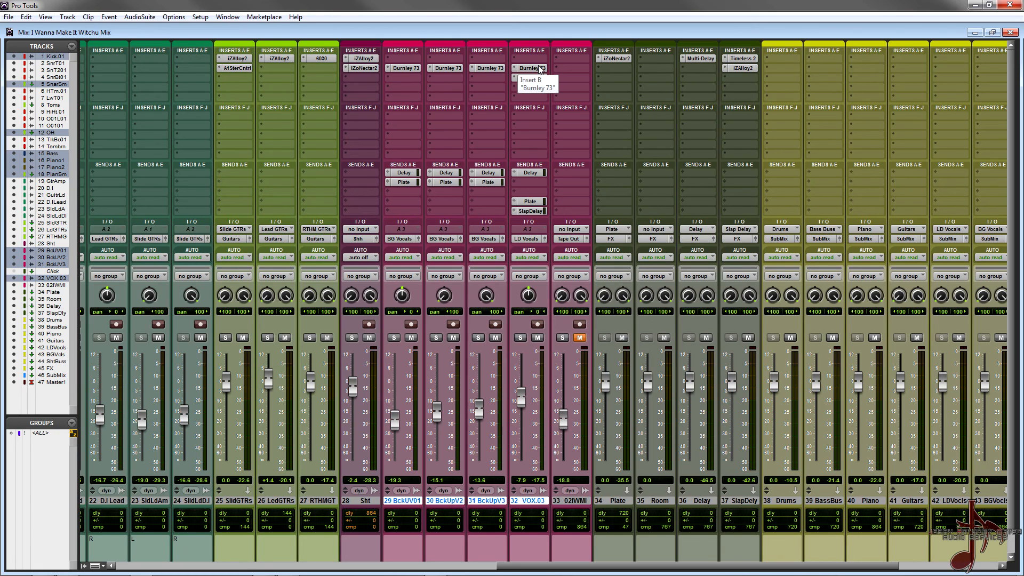
pyautogui.keyDown('ctrl'); pyautogui.keyDown('alt'); pyautogui.keyDown('shift'); pyautogui.click(539, 69); pyautogui.keyUp('shift'); pyautogui.keyUp('alt'); pyautogui.keyUp('ctrl')
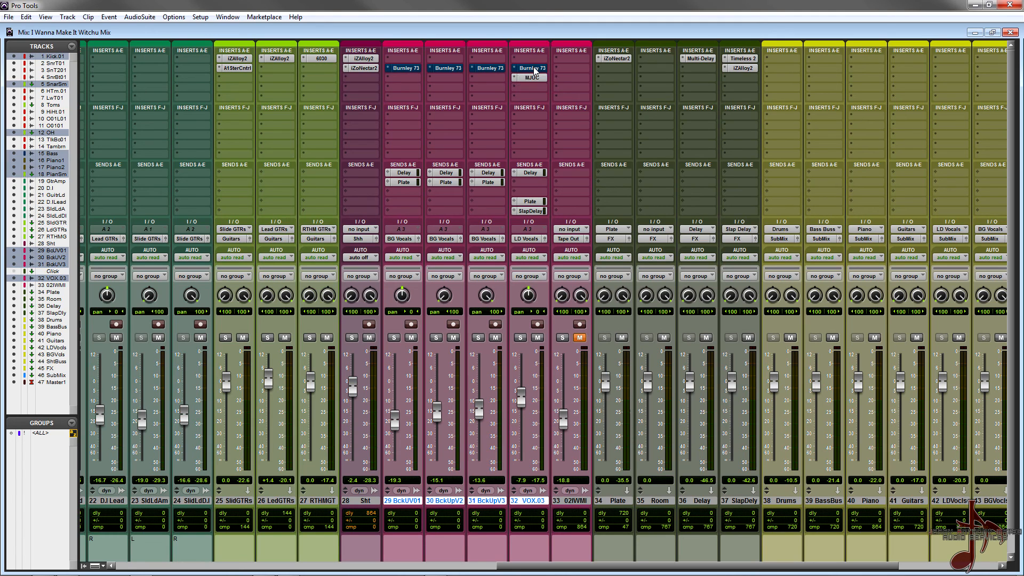
pyautogui.keyDown('ctrl'); pyautogui.keyDown('alt'); pyautogui.keyDown('shift'); pyautogui.click(535, 70); pyautogui.keyUp('shift'); pyautogui.keyUp('alt'); pyautogui.keyUp('ctrl')
pyautogui.keyDown('ctrl'); pyautogui.keyDown('alt'); pyautogui.keyDown('shift'); pyautogui.click(535, 69); pyautogui.keyUp('shift'); pyautogui.keyUp('alt'); pyautogui.keyUp('ctrl')
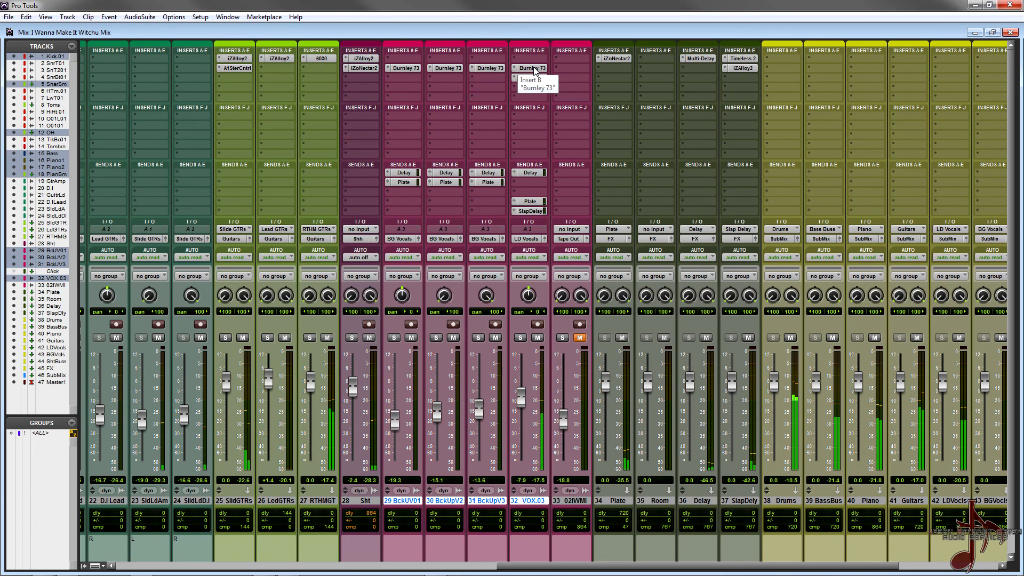
pyautogui.keyDown('ctrl'); pyautogui.keyDown('alt'); pyautogui.keyDown('shift'); pyautogui.click(533, 68); pyautogui.keyUp('shift'); pyautogui.keyUp('alt'); pyautogui.keyUp('ctrl')
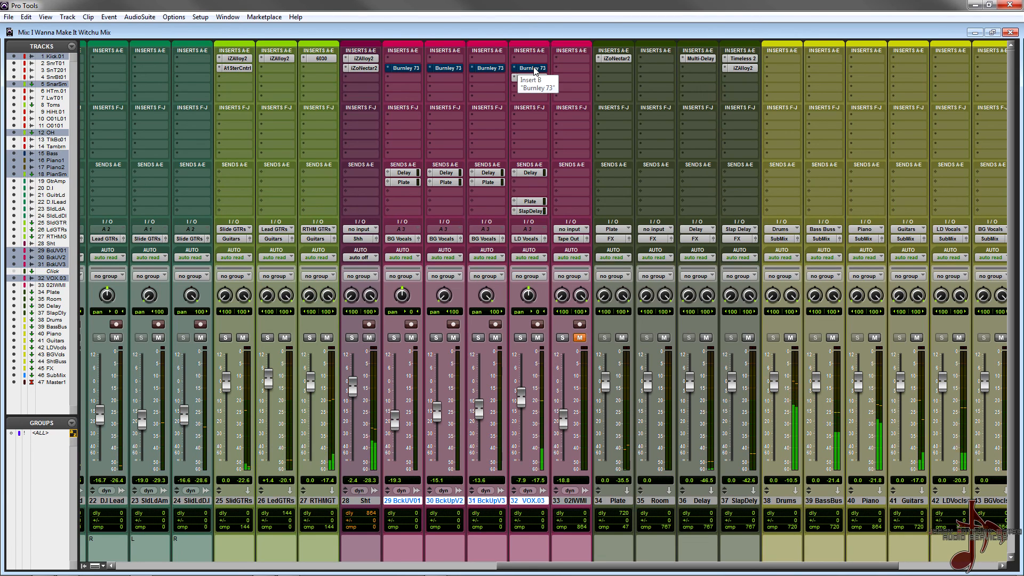
pyautogui.keyDown('ctrl'); pyautogui.keyDown('alt'); pyautogui.keyDown('shift'); pyautogui.click(533, 68); pyautogui.keyUp('shift'); pyautogui.keyUp('alt'); pyautogui.keyUp('ctrl')
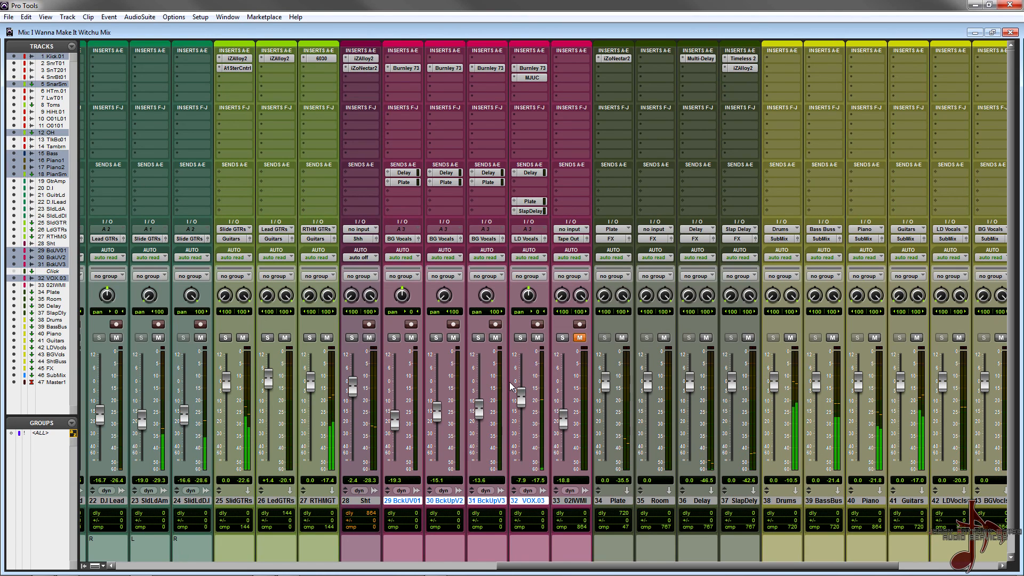
# Solo the VOX.03 track, place the playback start at its first clip, and return to the mixer view.
pyautogui.click(520, 338)
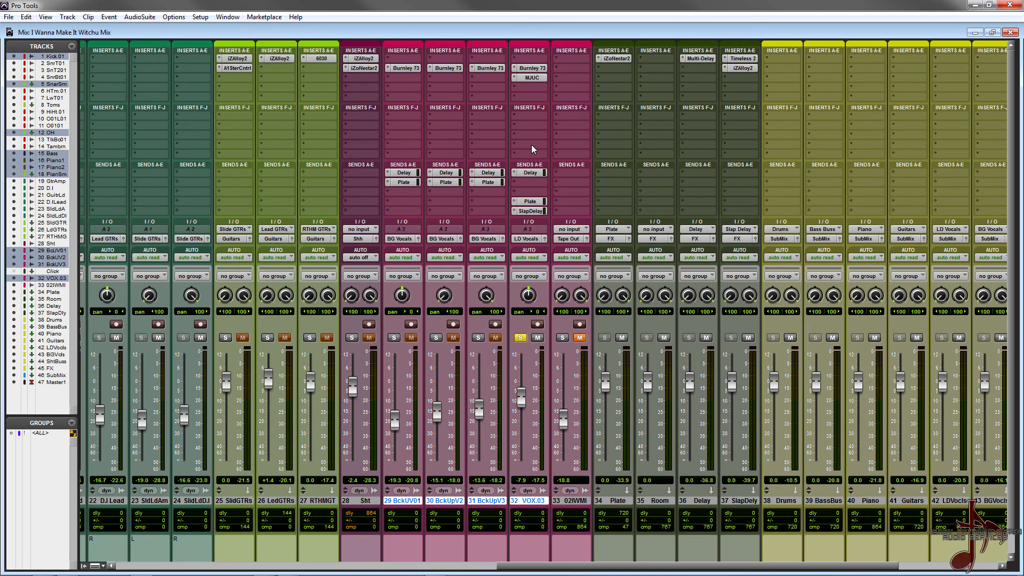
pyautogui.hotkey('ctrl', '=')
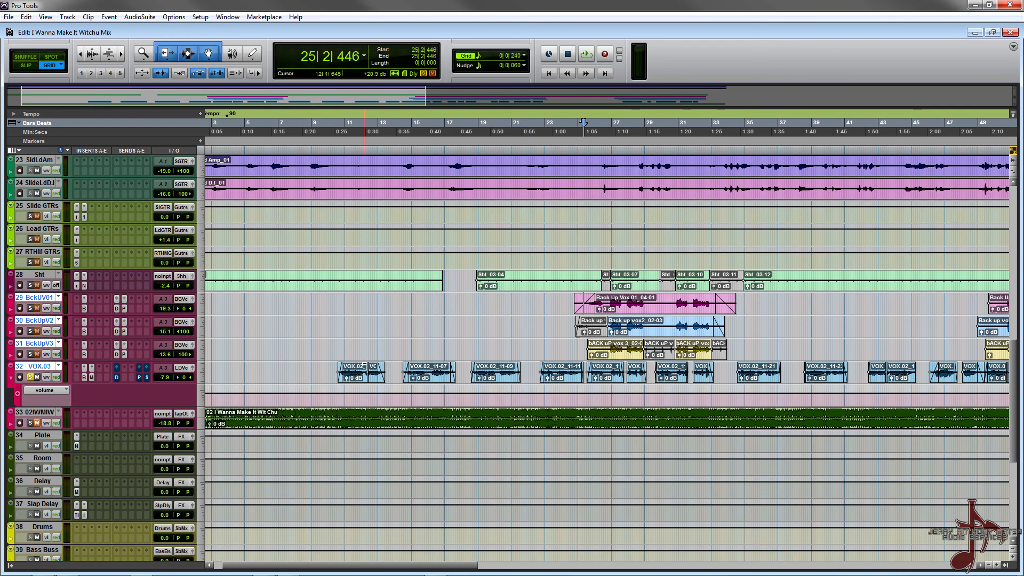
pyautogui.click(321, 367)
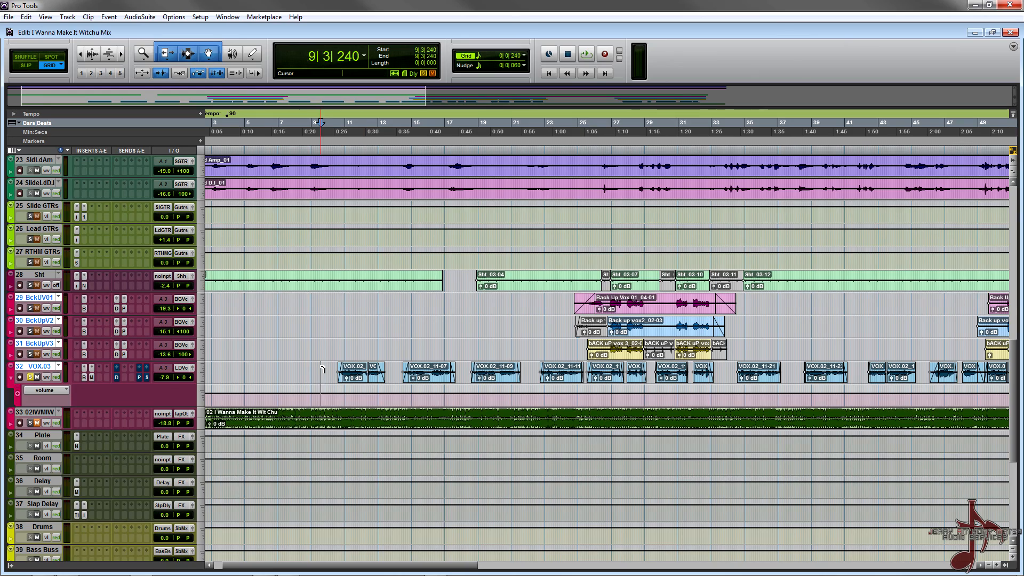
pyautogui.hotkey('ctrl', '=')
pyautogui.hotkey('ctrl', '=')
pyautogui.press('Tab')
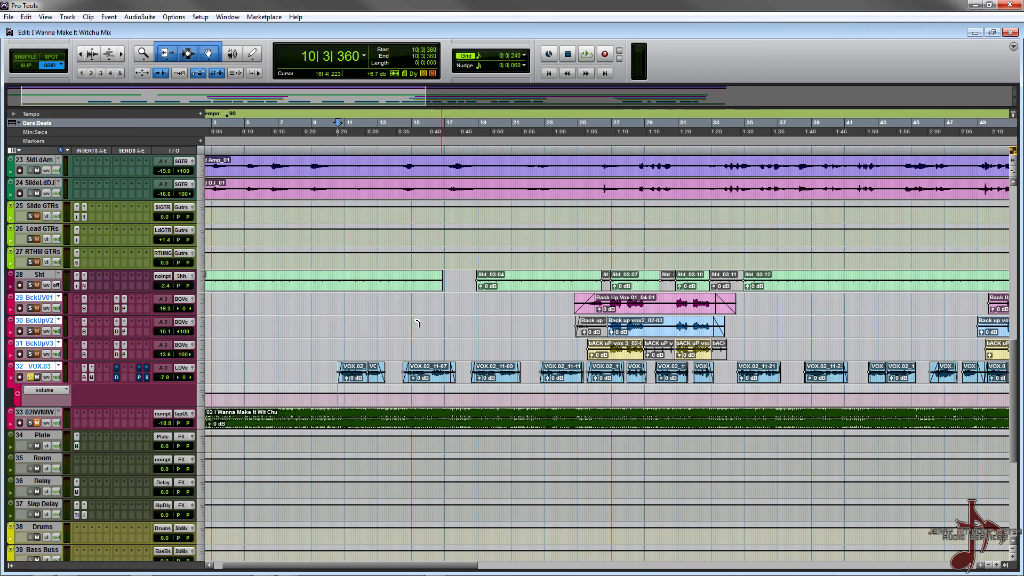
pyautogui.hotkey('ctrl', '=')
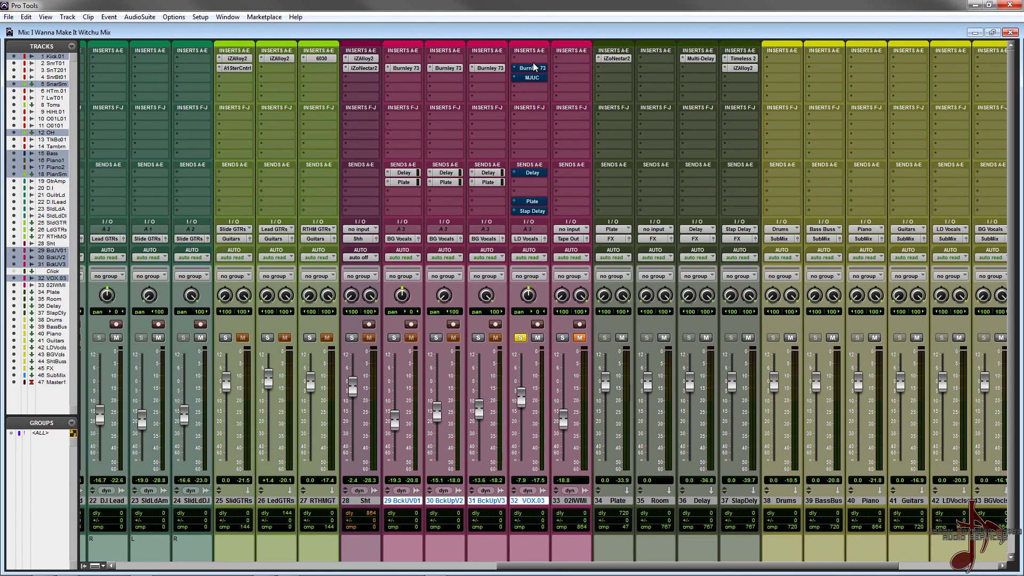
pyautogui.hotkey('ctrl', '=')
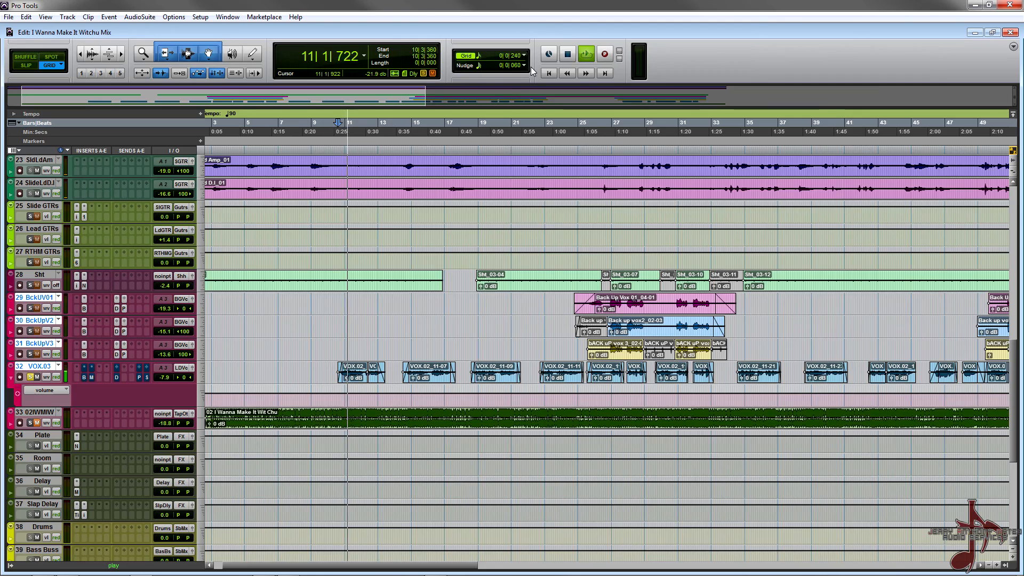
pyautogui.hotkey('ctrl', '=')
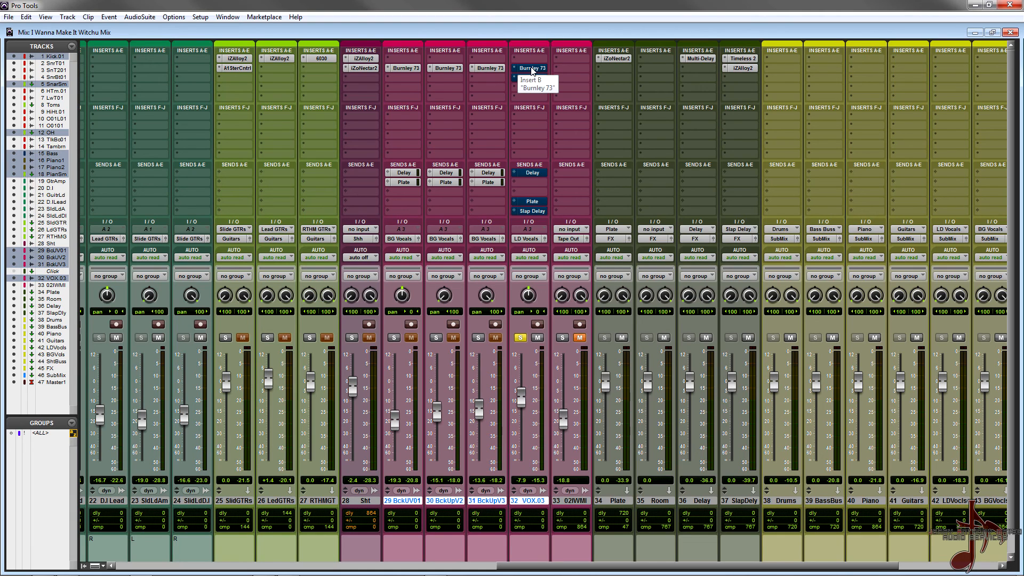
# Inspect the Burnley 73 on VOX.03, compare it active and bypassed, and close it with the effect left active.
pyautogui.click(531, 68)
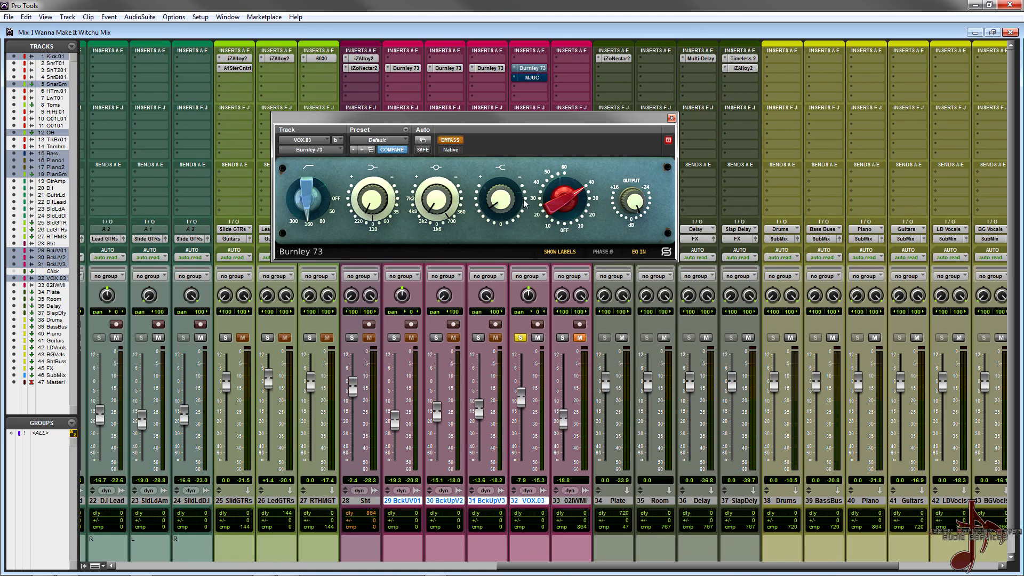
pyautogui.moveTo(505, 206)
pyautogui.moveTo(381, 201)
pyautogui.moveTo(309, 194)
pyautogui.click(450, 140)
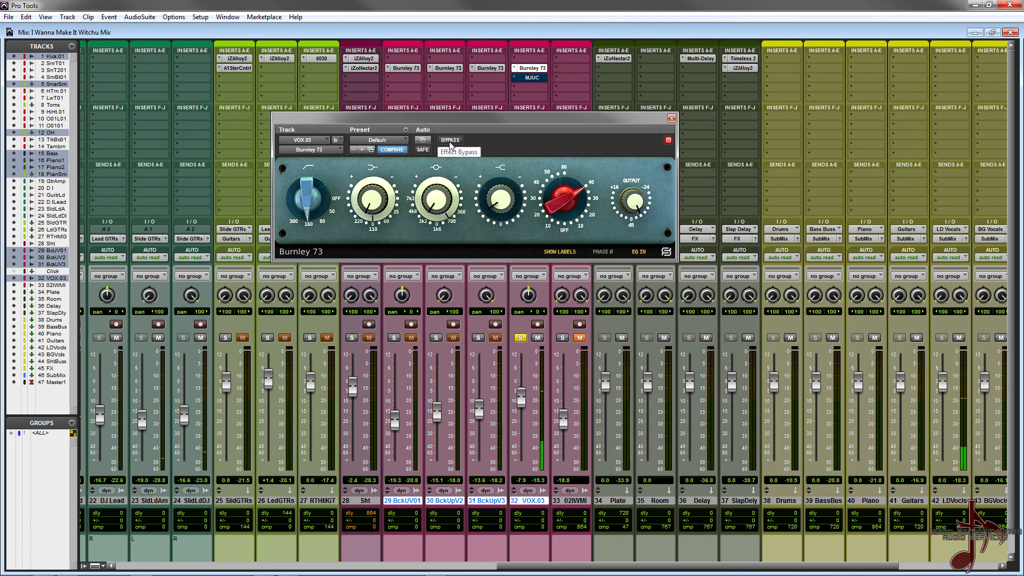
pyautogui.click(449, 141)
pyautogui.click(450, 140)
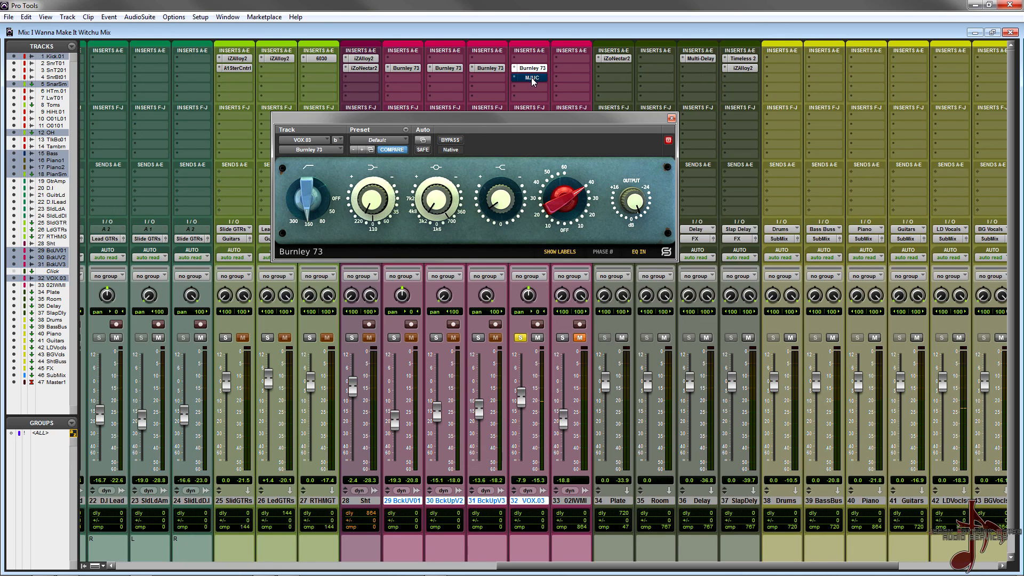
pyautogui.click(671, 118)
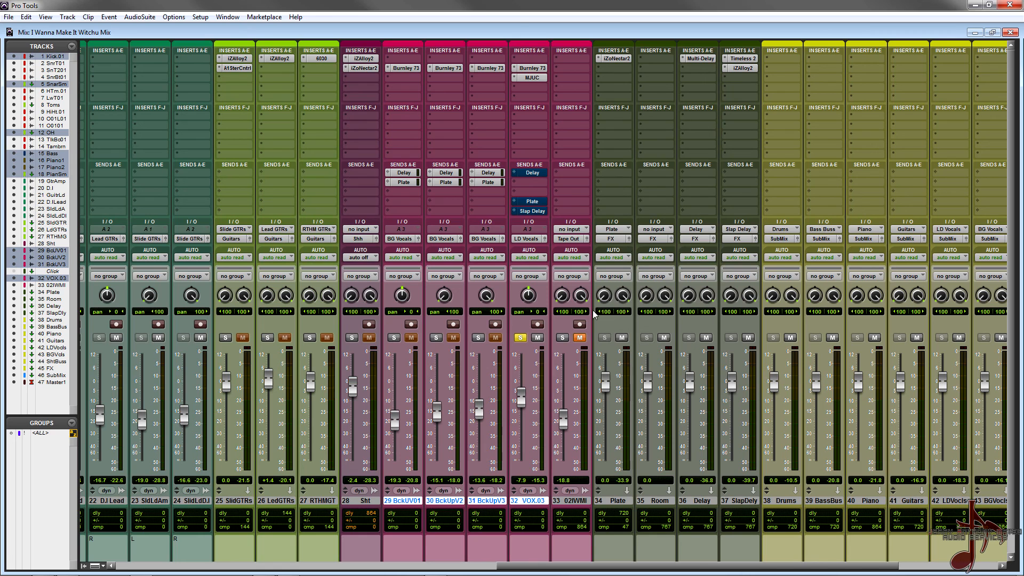
# Unsolo VOX.03 and solo the piano sum track.
pyautogui.click(519, 340)
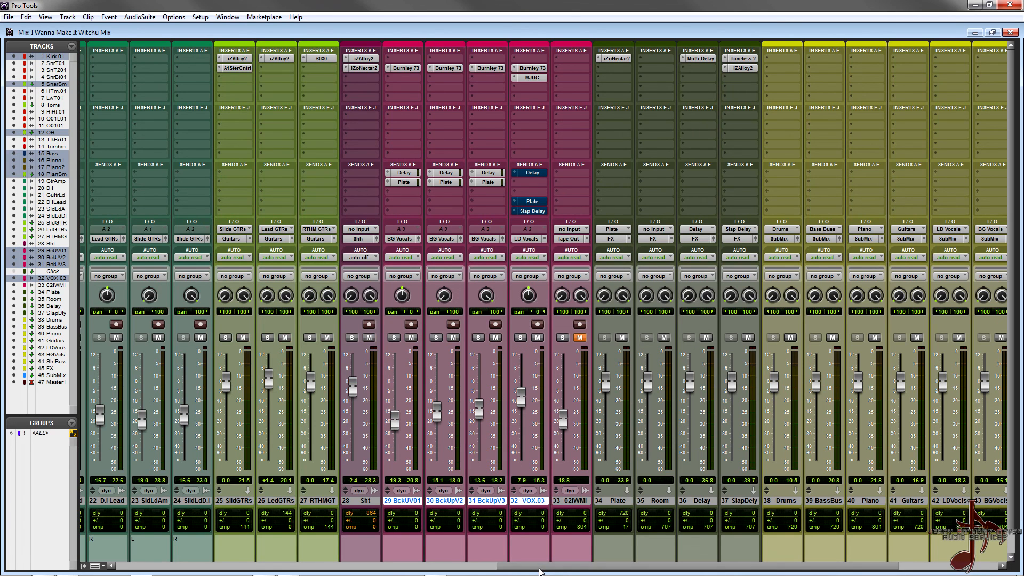
pyautogui.moveTo(539, 569); pyautogui.dragTo(267, 568)
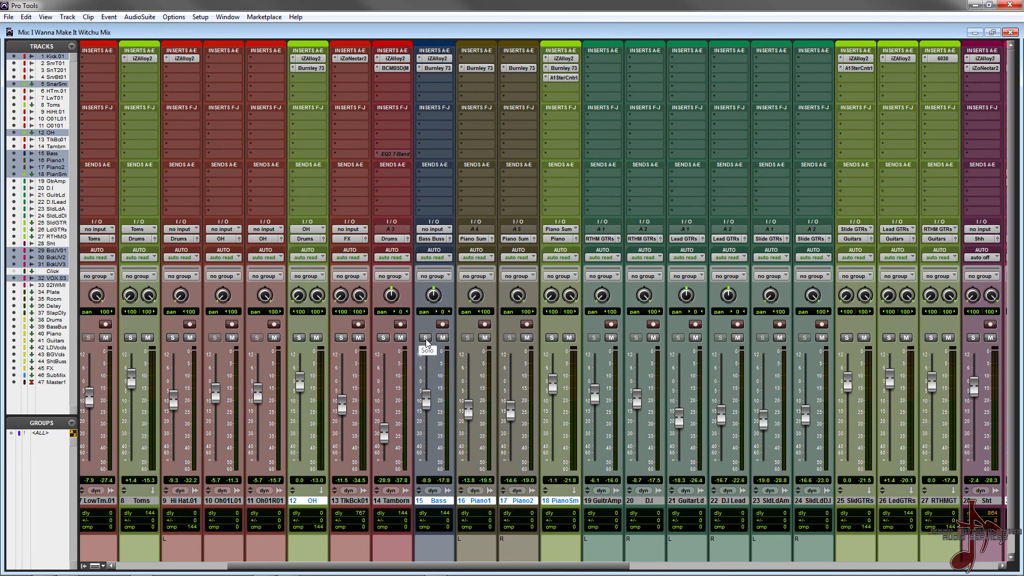
pyautogui.click(551, 338)
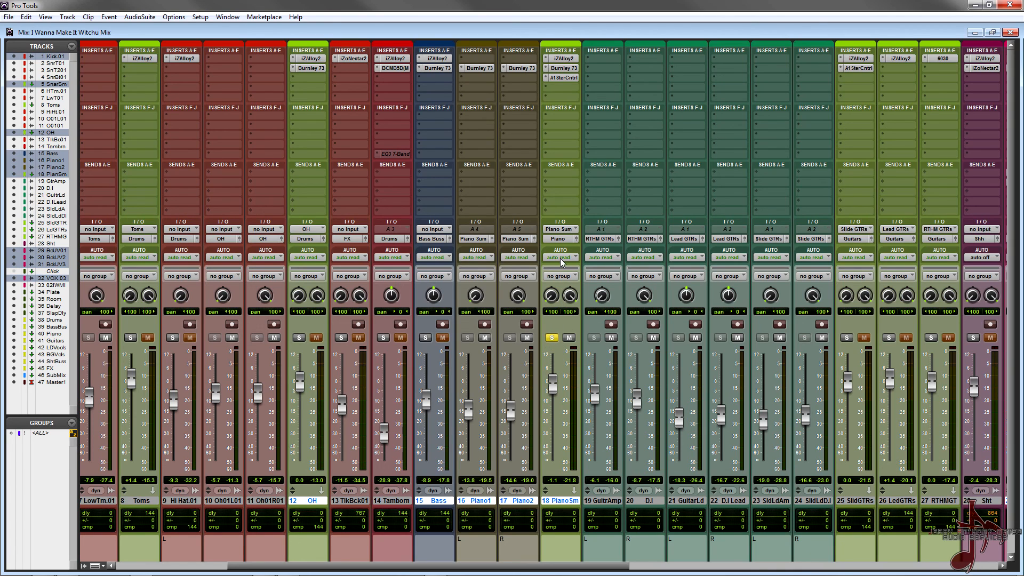
# Open the Burnley 73 on the Piano Sum, Piano1 and Piano2 tracks and arrange the three plugin windows apart from each other.
pyautogui.click(564, 68)
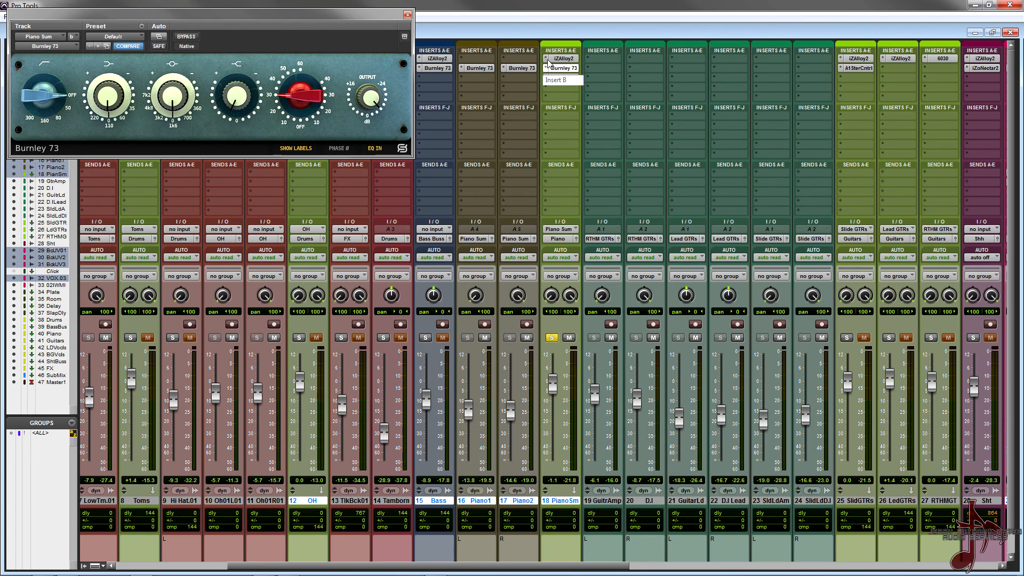
pyautogui.click(482, 68)
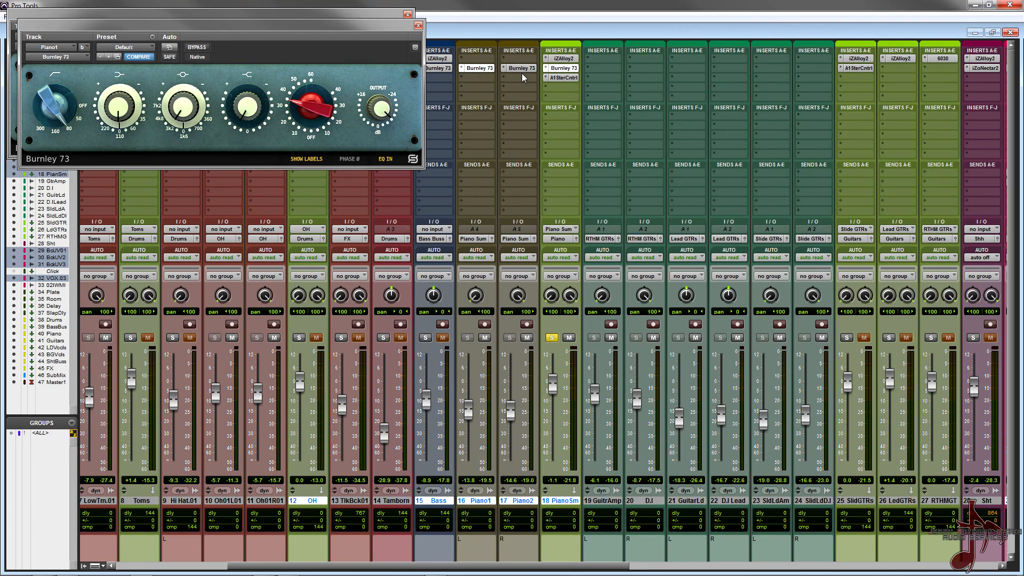
pyautogui.click(521, 68)
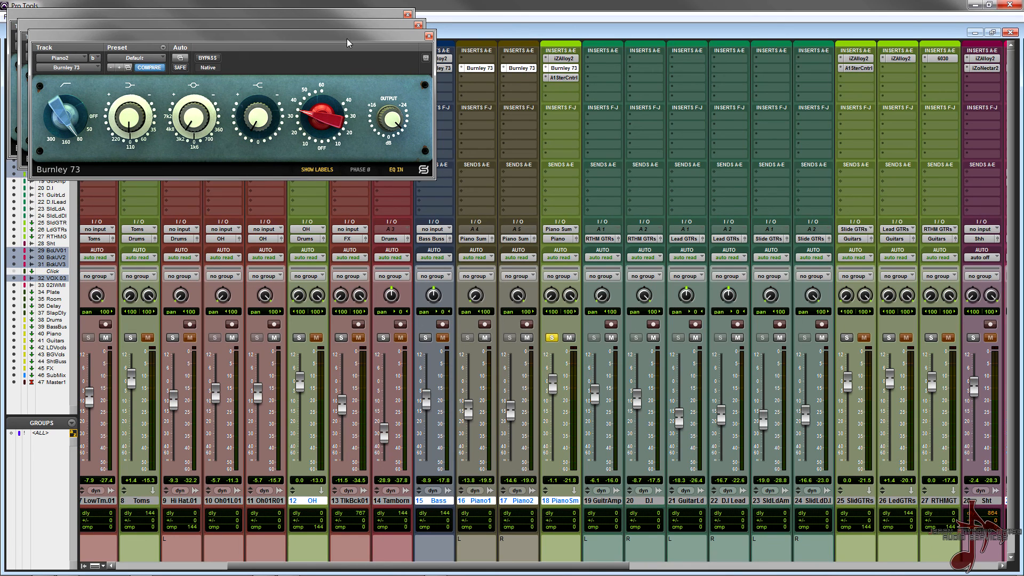
pyautogui.moveTo(347, 43); pyautogui.dragTo(325, 250)
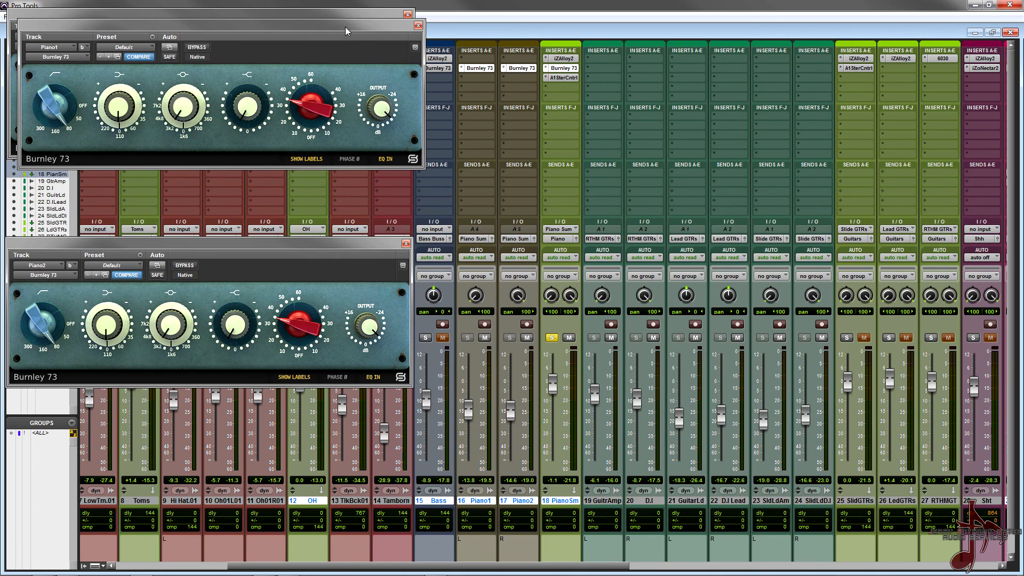
pyautogui.moveTo(347, 31); pyautogui.dragTo(634, 411)
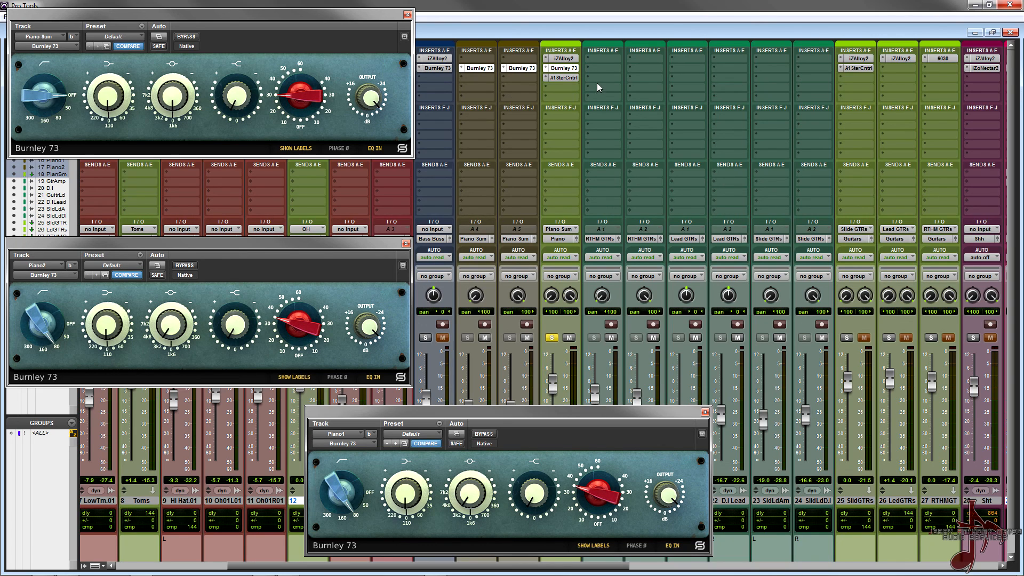
# Compare the soloed piano with the selected tracks' Burnley 73 inserts bypassed and active, repositioning the Piano1 plugin window and leaving the effects active.
pyautogui.keyDown('ctrl'); pyautogui.keyDown('alt'); pyautogui.click(564, 69); pyautogui.keyUp('alt'); pyautogui.keyUp('ctrl')
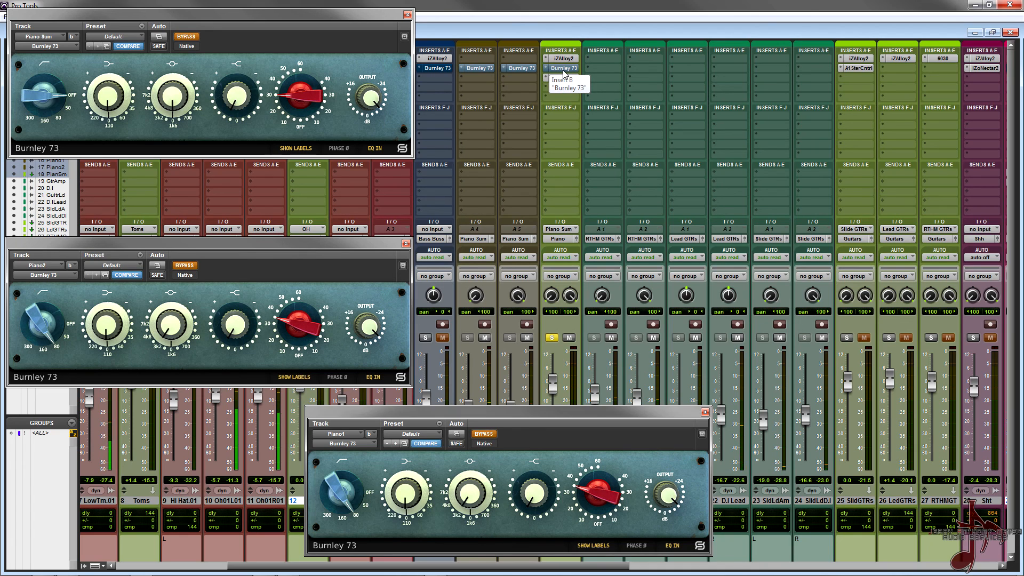
pyautogui.keyDown('ctrl'); pyautogui.keyDown('alt'); pyautogui.click(564, 68); pyautogui.keyUp('alt'); pyautogui.keyUp('ctrl')
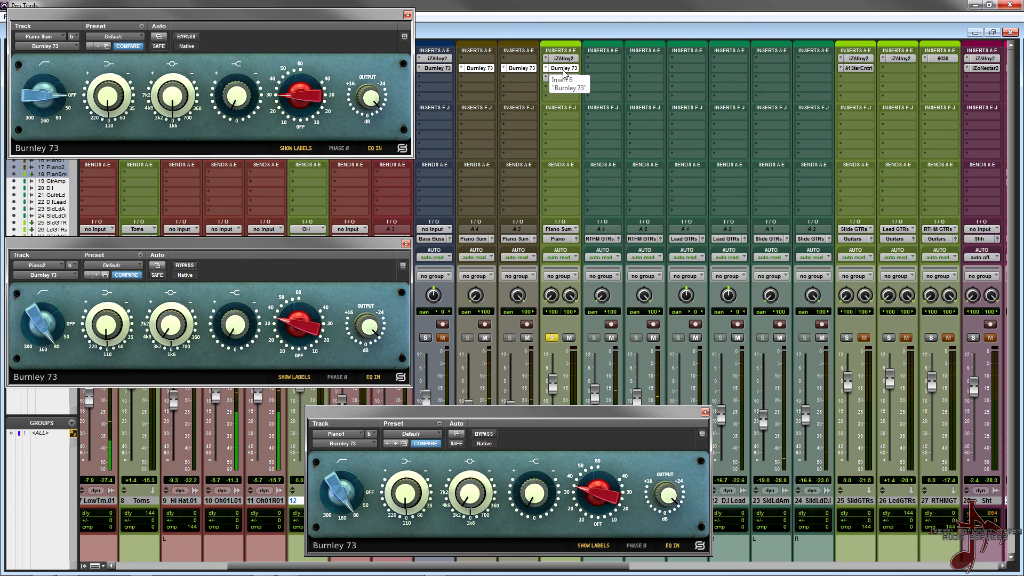
pyautogui.keyDown('ctrl'); pyautogui.keyDown('alt'); pyautogui.click(563, 68); pyautogui.keyUp('alt'); pyautogui.keyUp('ctrl')
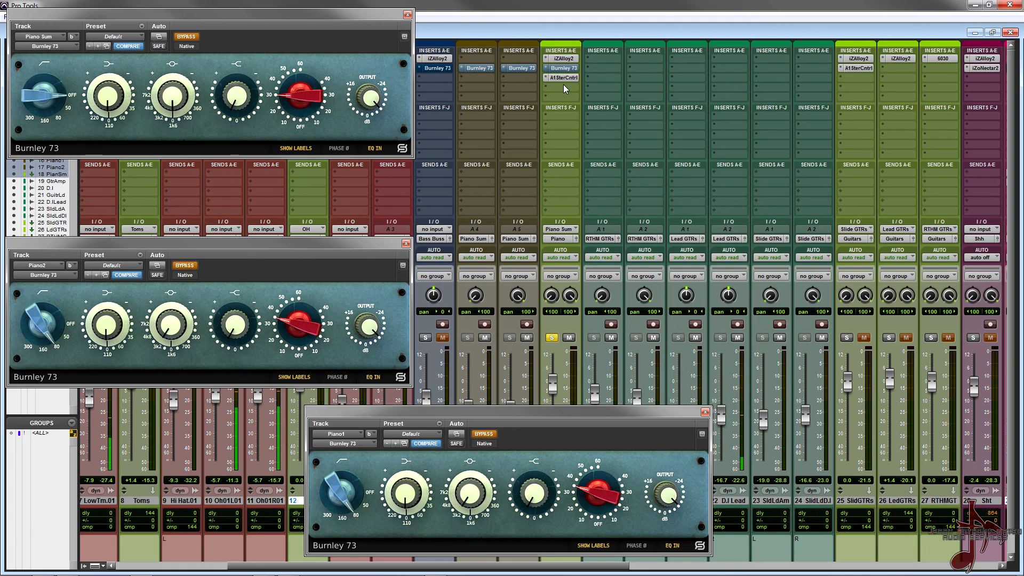
pyautogui.moveTo(681, 414); pyautogui.dragTo(792, 268)
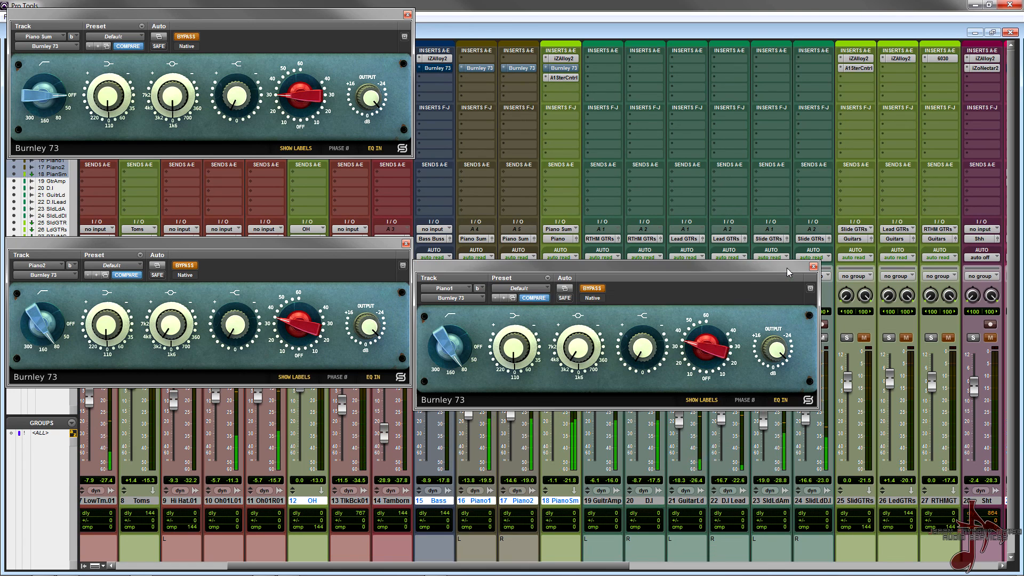
pyautogui.keyDown('ctrl'); pyautogui.keyDown('shift'); pyautogui.click(560, 69); pyautogui.keyUp('shift'); pyautogui.keyUp('ctrl')
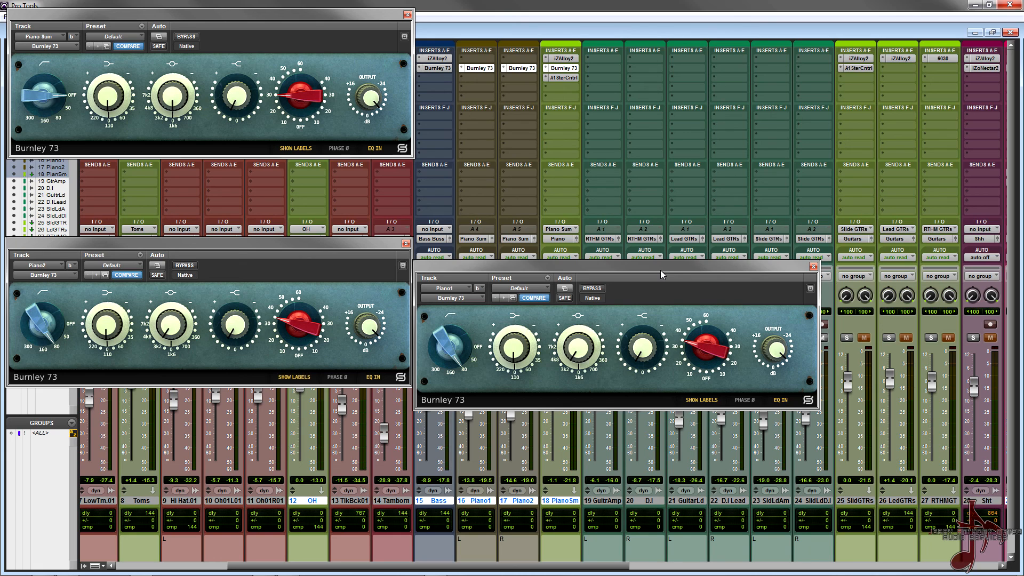
pyautogui.moveTo(662, 275); pyautogui.dragTo(728, 171)
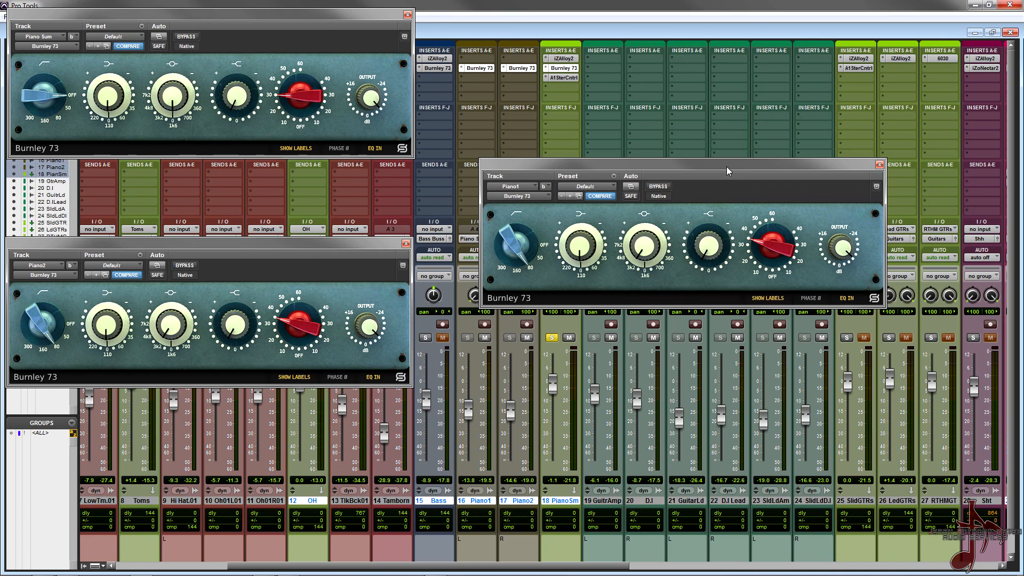
# Close the three piano plugin windows and move the solo from the Piano Sum track to the Bass track.
pyautogui.click(408, 14)
pyautogui.click(406, 244)
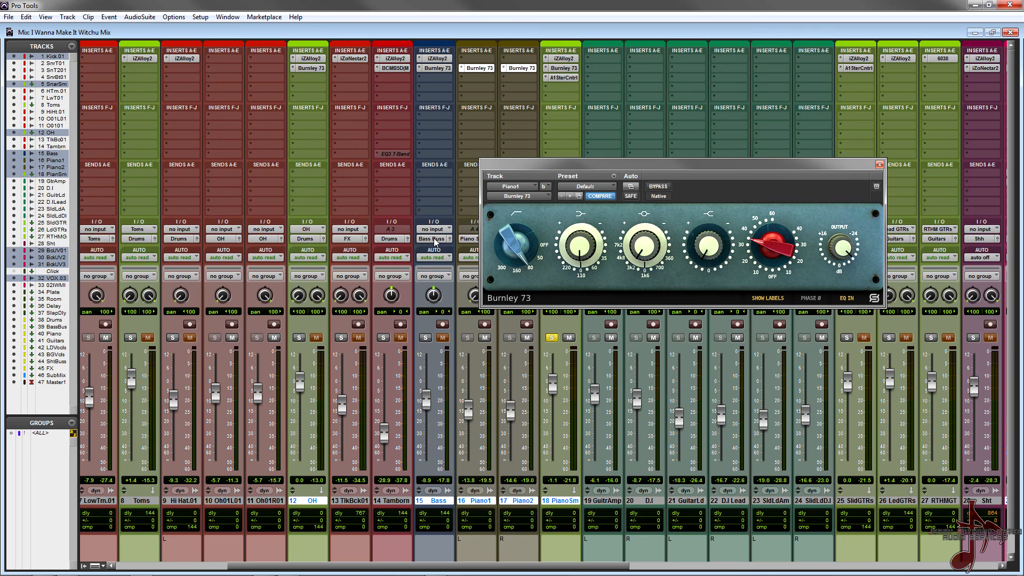
pyautogui.click(879, 165)
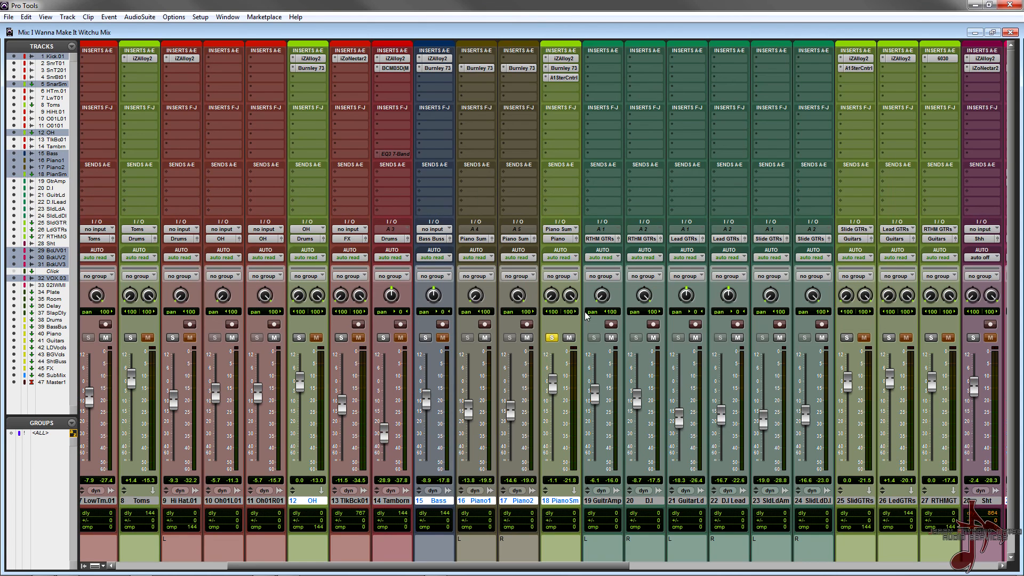
pyautogui.click(553, 338)
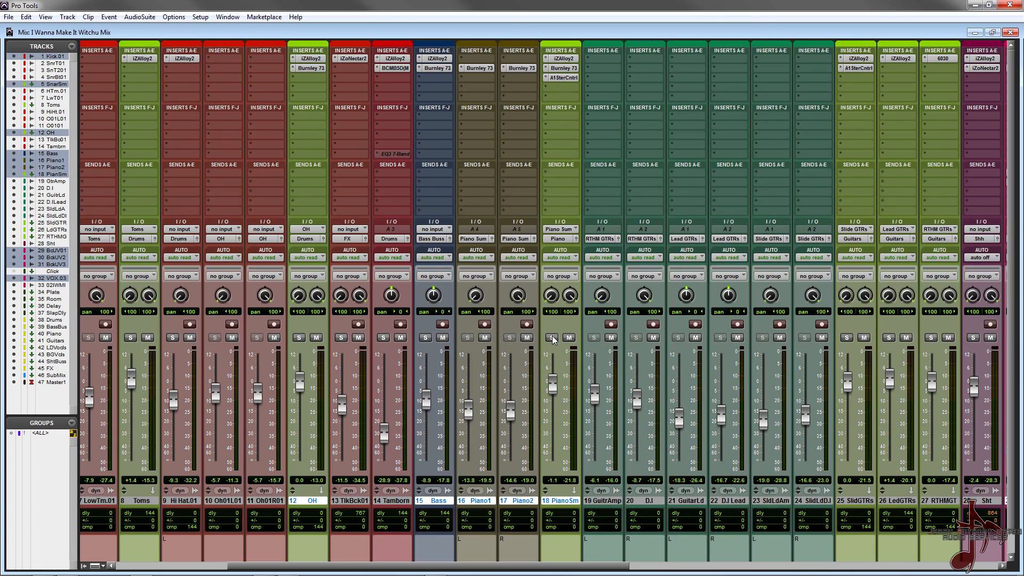
pyautogui.click(426, 337)
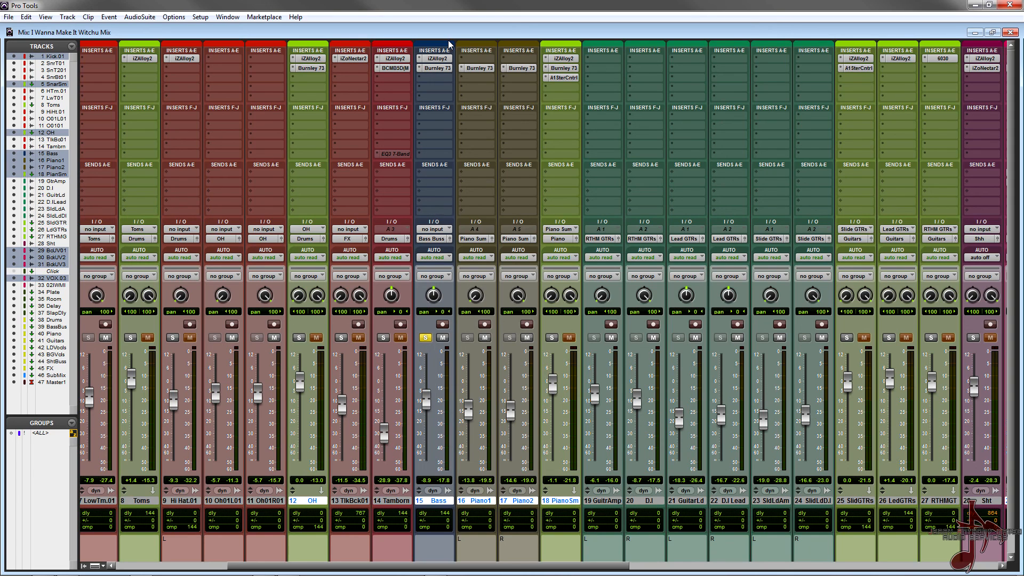
# Open the Burnley 73 on the Bass track and compare it bypassed and active during playback, leaving the effect active.
pyautogui.click(442, 69)
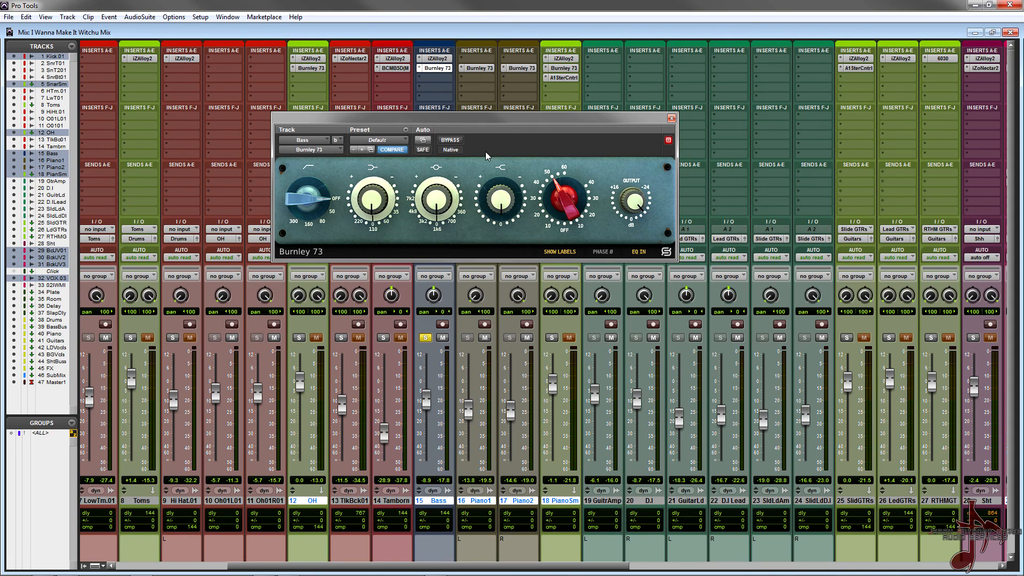
pyautogui.keyDown('ctrl'); pyautogui.click(429, 69); pyautogui.keyUp('ctrl')
pyautogui.press('space')
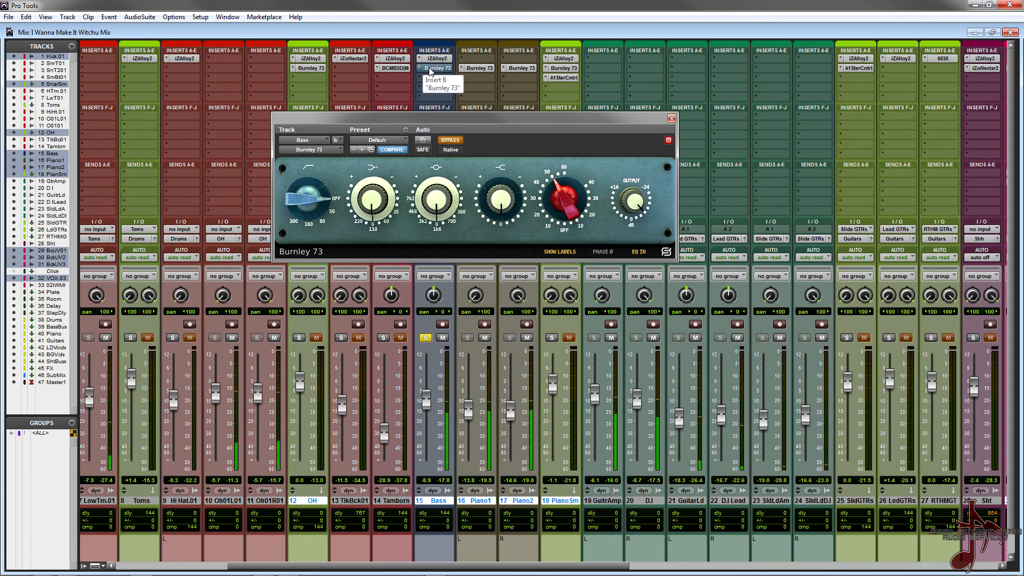
pyautogui.keyDown('ctrl'); pyautogui.click(430, 68); pyautogui.keyUp('ctrl')
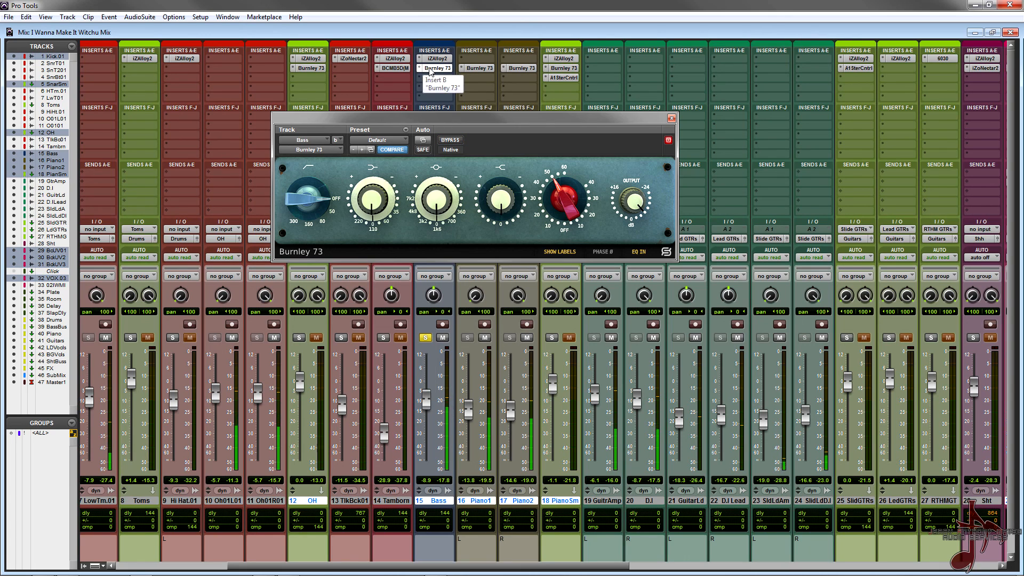
pyautogui.keyDown('ctrl'); pyautogui.click(430, 69); pyautogui.keyUp('ctrl')
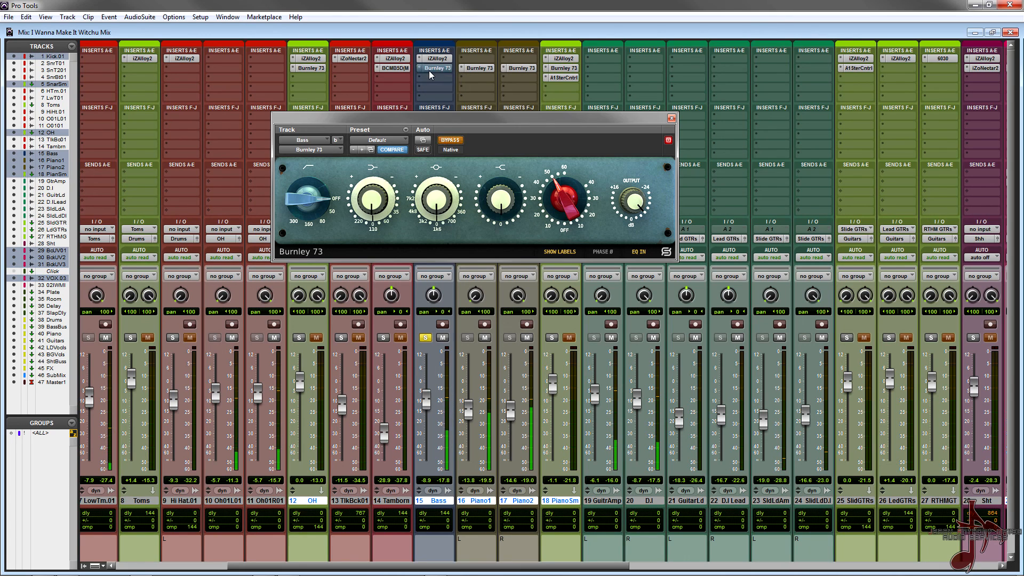
pyautogui.keyDown('ctrl'); pyautogui.click(429, 71); pyautogui.keyUp('ctrl')
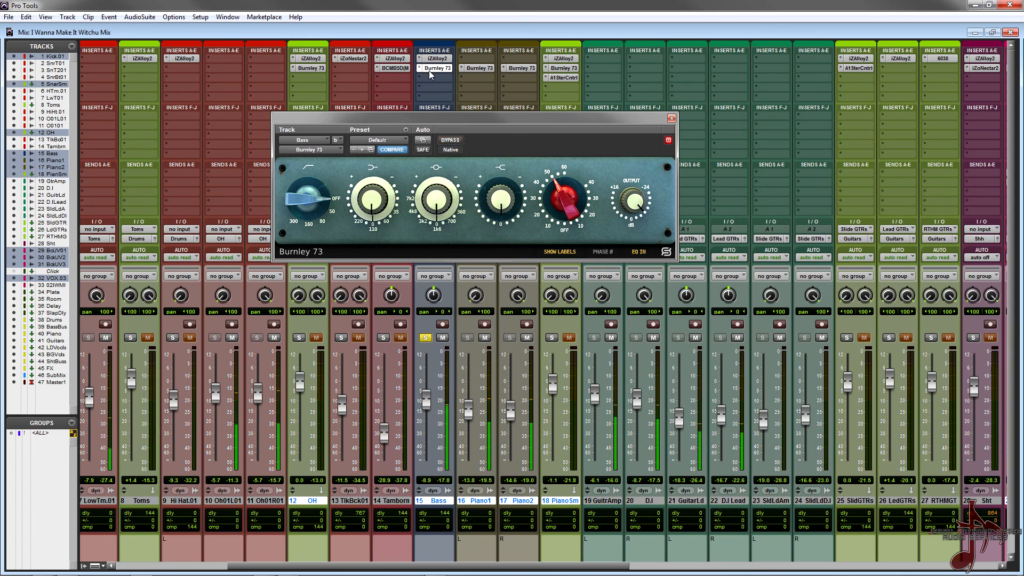
# Close the Bass plugin window and move the solo from the Bass track to the OH track.
pyautogui.click(425, 338)
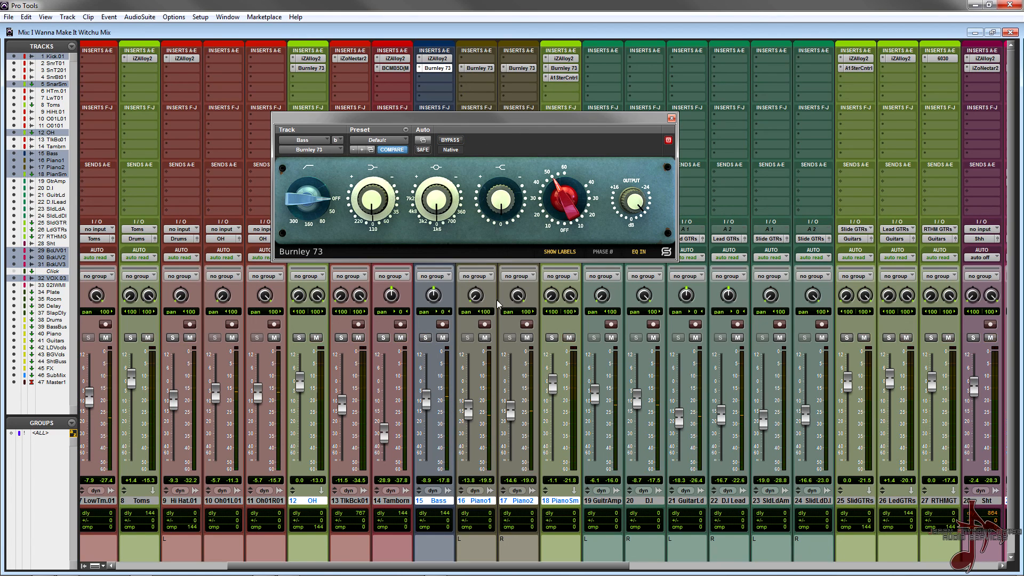
pyautogui.click(671, 118)
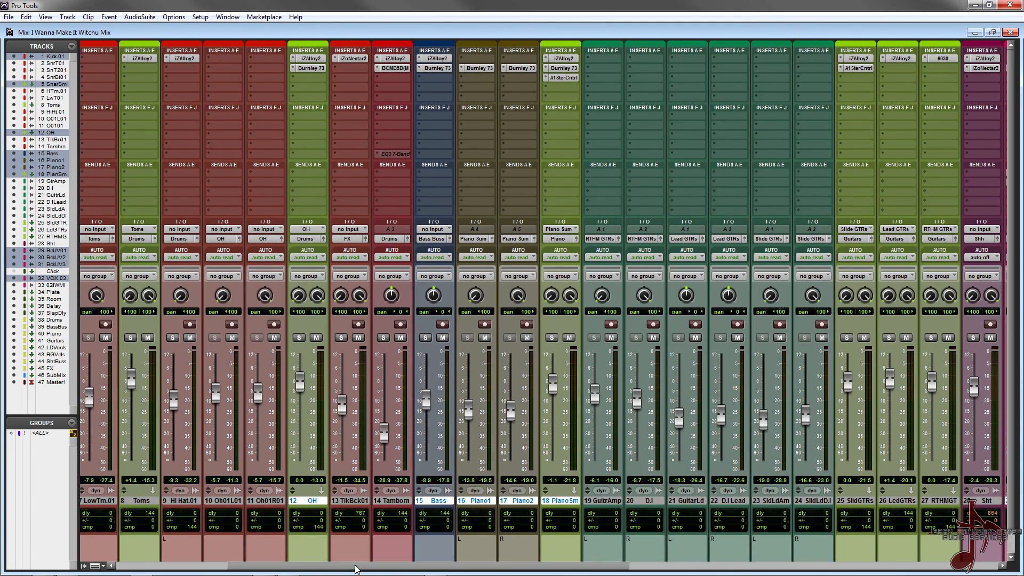
pyautogui.moveTo(357, 566); pyautogui.dragTo(311, 566)
pyautogui.click(405, 338)
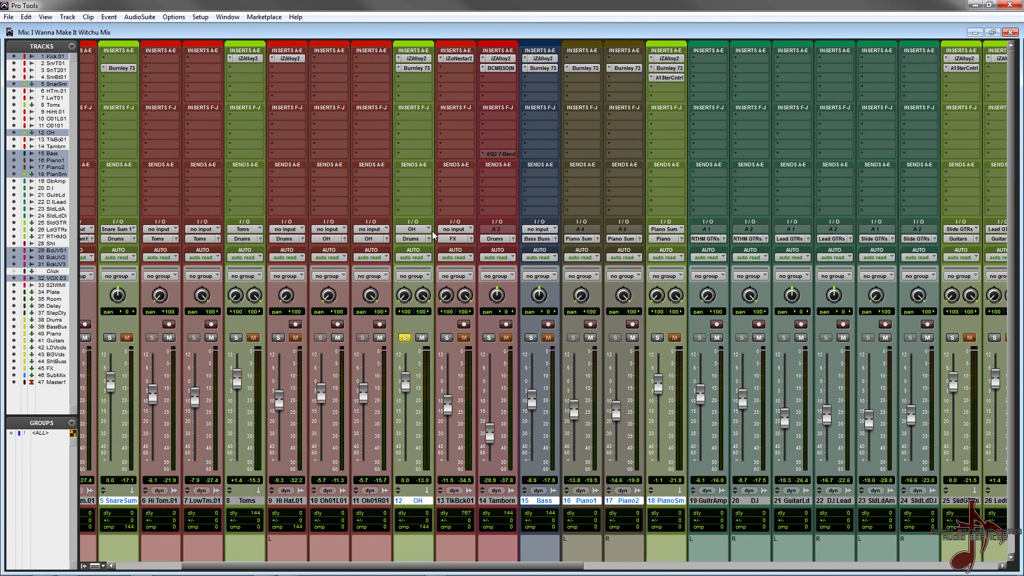
# Inspect the Burnley 73 on the OH track, compare it bypassed and active, and close it with the effect left active.
pyautogui.click(418, 69)
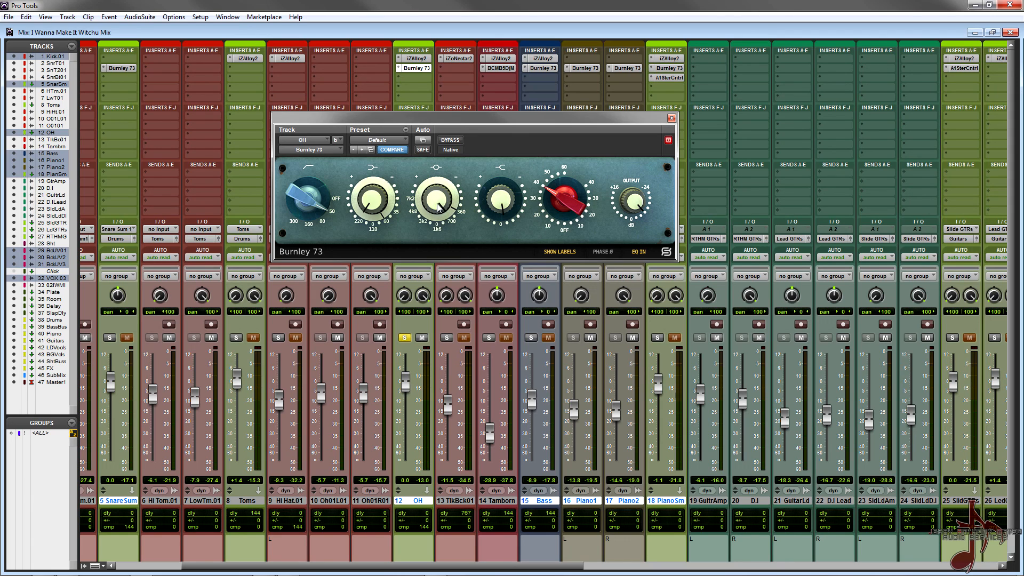
pyautogui.keyDown('ctrl'); pyautogui.click(413, 68); pyautogui.keyUp('ctrl')
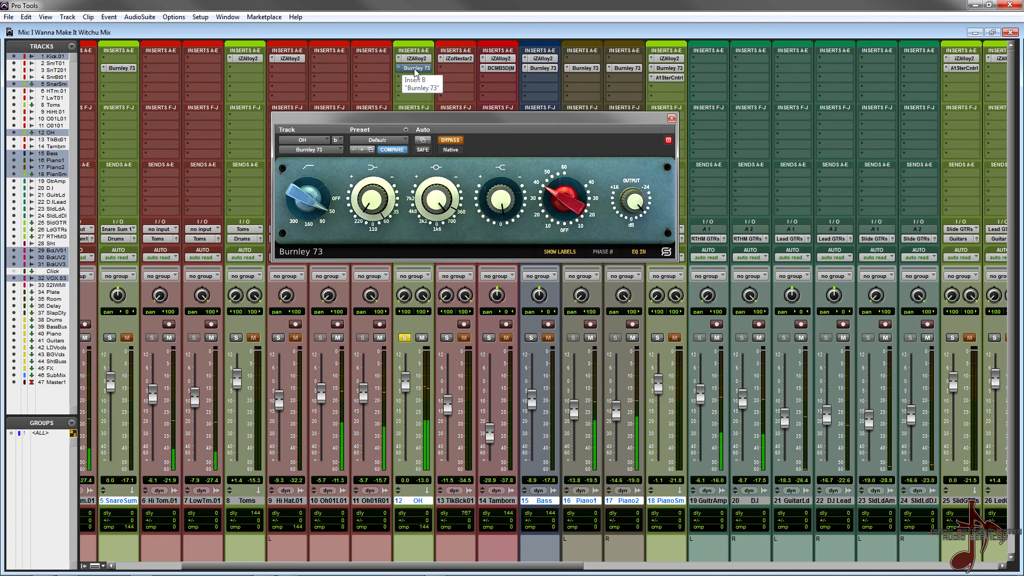
pyautogui.keyDown('ctrl'); pyautogui.click(414, 68); pyautogui.keyUp('ctrl')
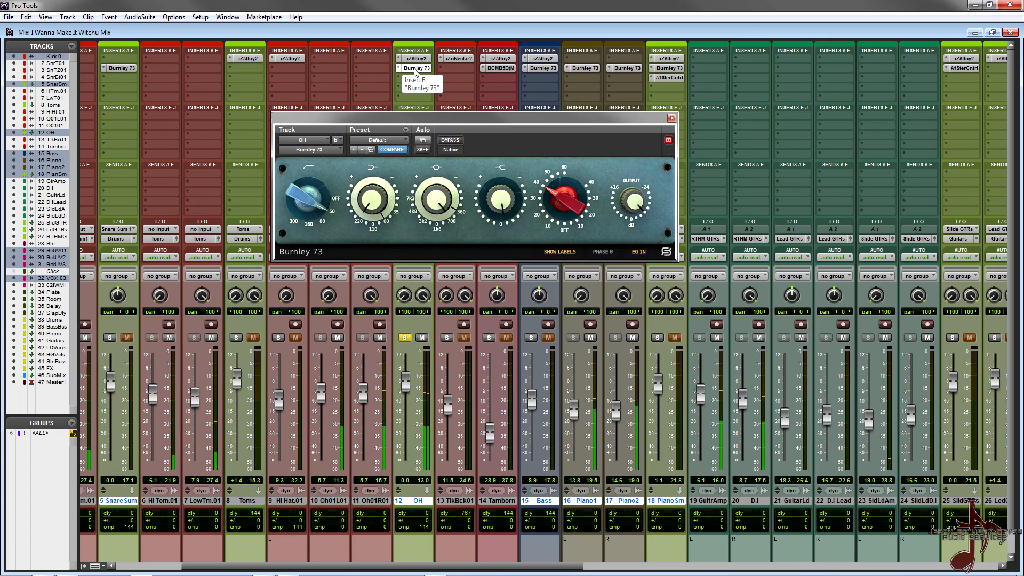
pyautogui.keyDown('ctrl'); pyautogui.click(414, 68); pyautogui.keyUp('ctrl')
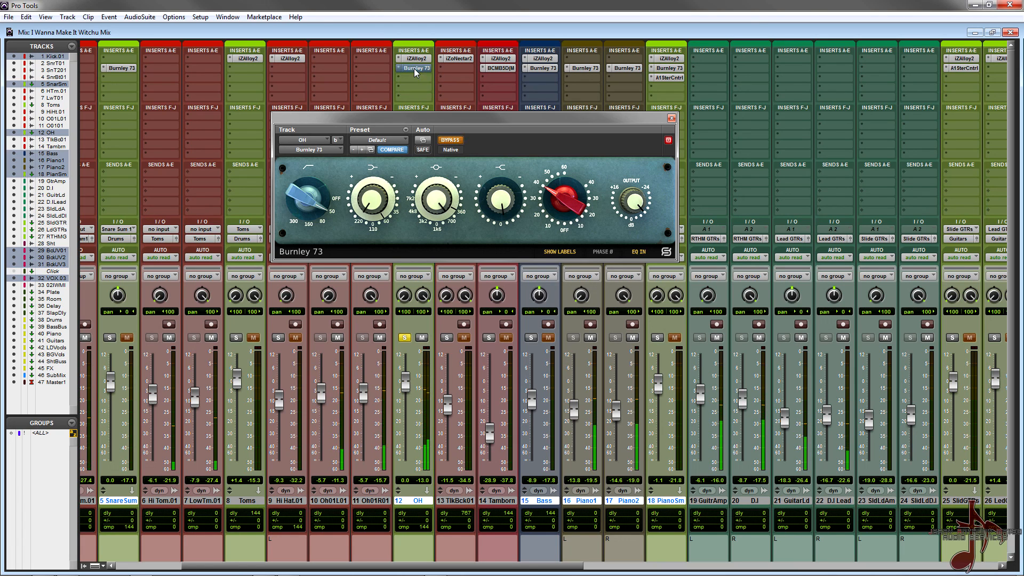
pyautogui.keyDown('ctrl'); pyautogui.click(414, 68); pyautogui.keyUp('ctrl')
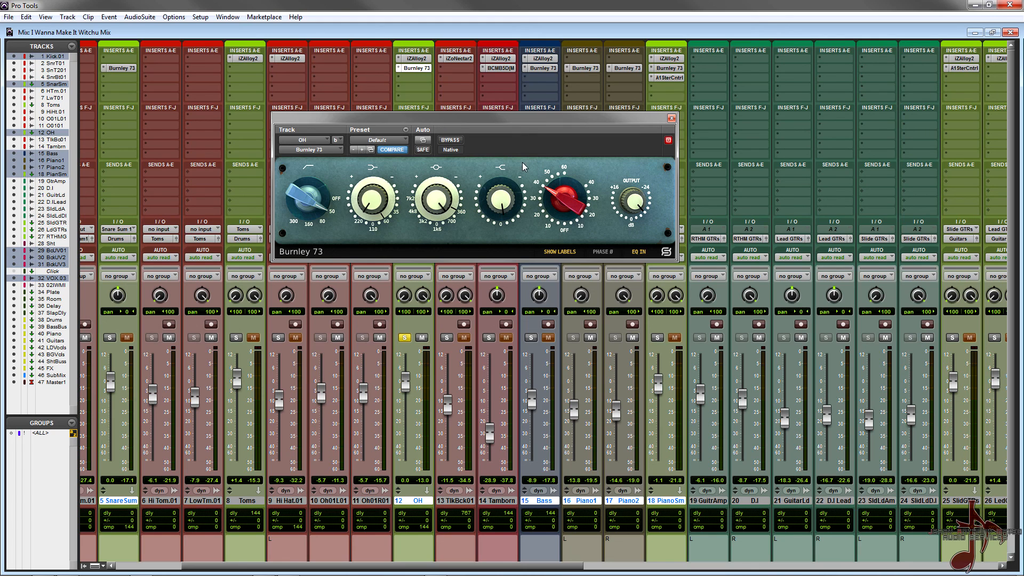
pyautogui.click(417, 68)
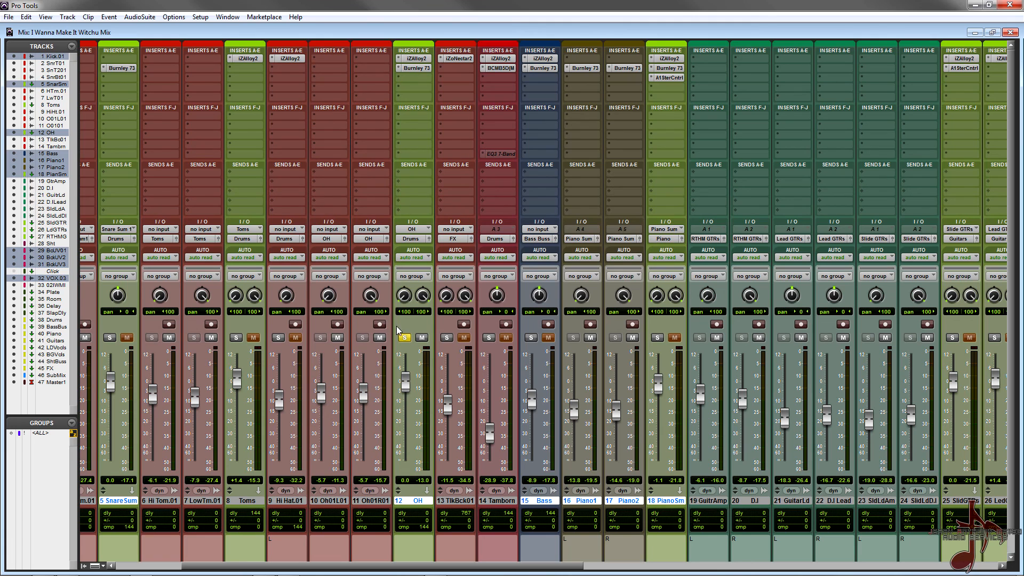
# Solo the Snare Sum track and open its Burnley 73.
pyautogui.moveTo(333, 567); pyautogui.dragTo(250, 567)
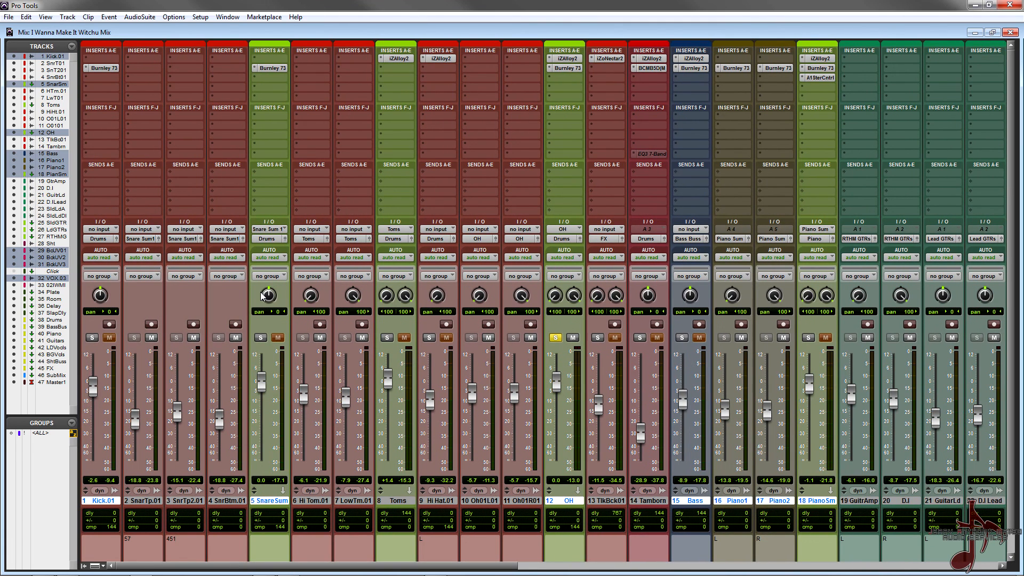
pyautogui.click(260, 337)
pyautogui.click(266, 68)
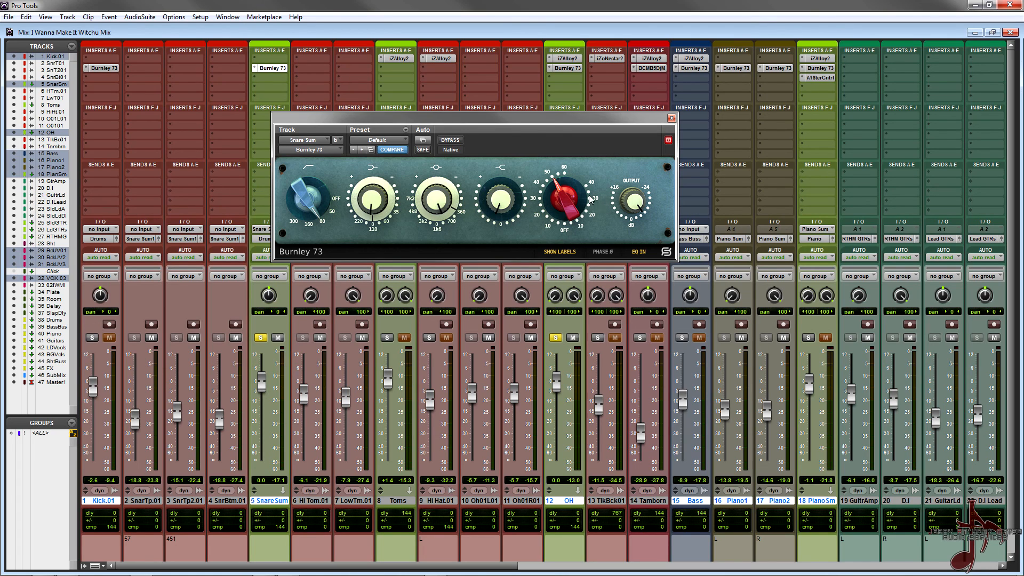
# Compare the Snare Sum's Burnley 73 bypassed and active by toggling its bypass twice, leaving the effect active.
pyautogui.click(451, 141)
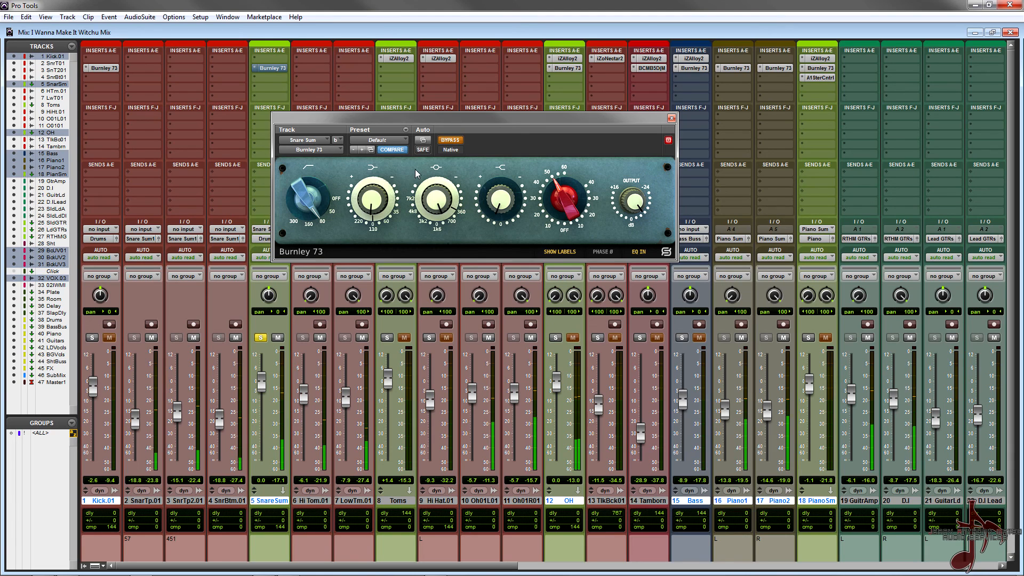
pyautogui.click(447, 143)
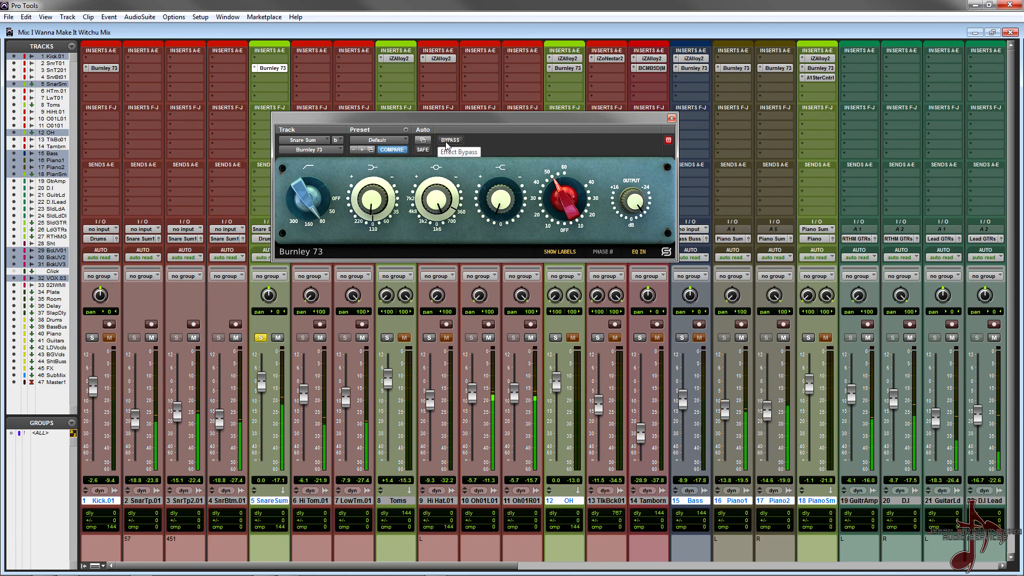
pyautogui.click(450, 140)
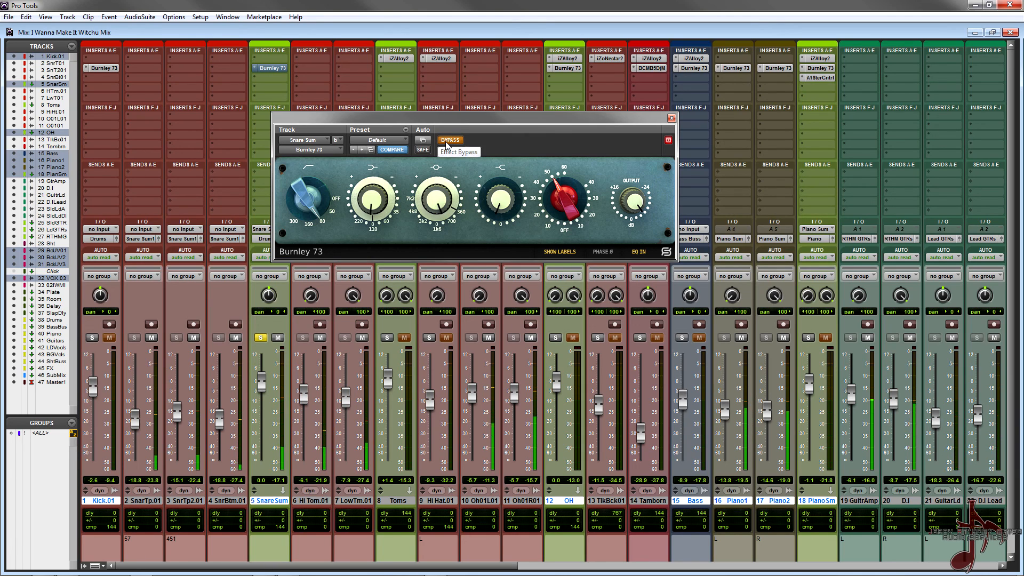
pyautogui.click(448, 142)
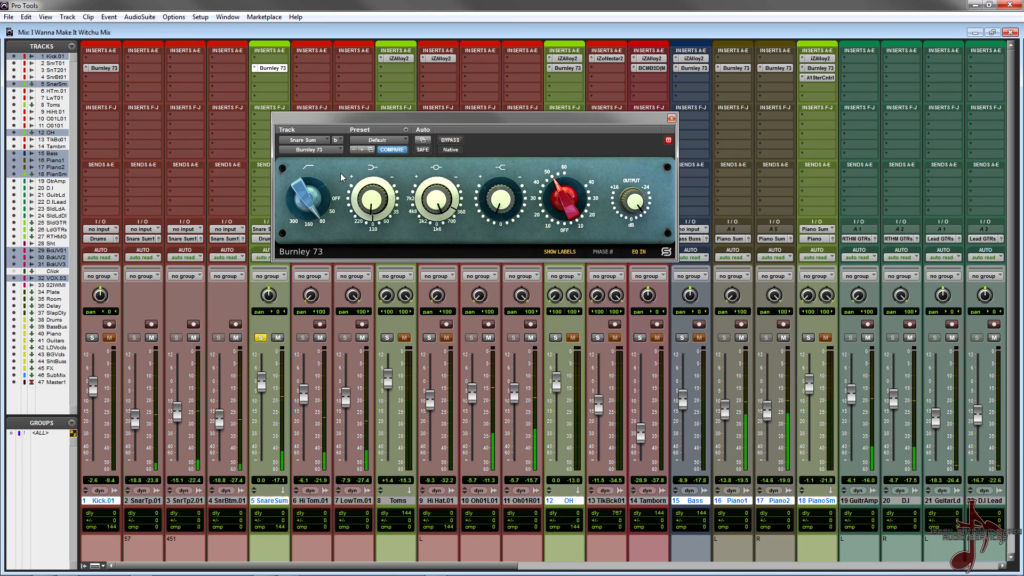
# Move the solo from Snare Sum to the Kick track, open its Burnley 73, and shift the plugin window clear of the channel inserts.
pyautogui.click(262, 339)
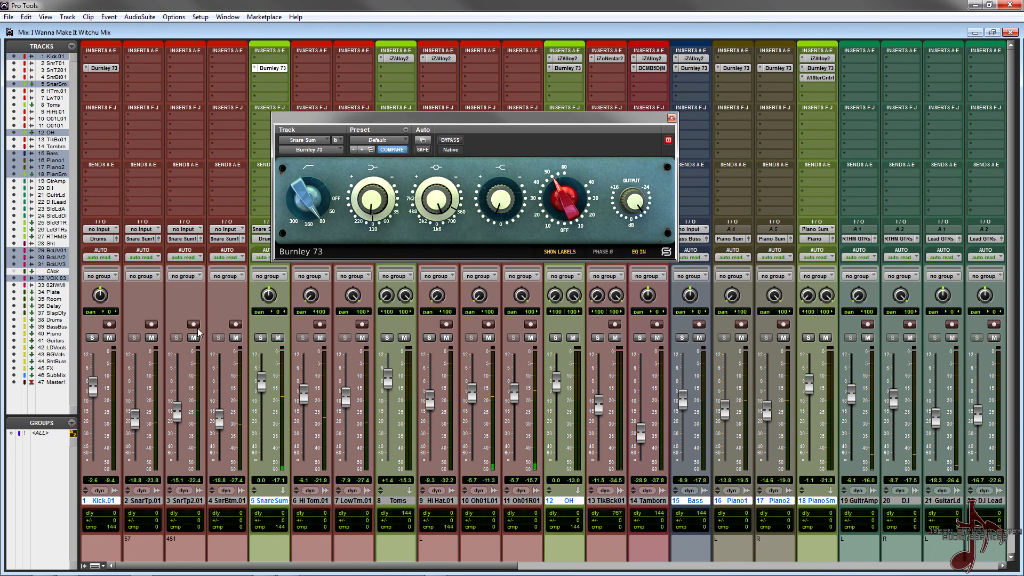
pyautogui.click(91, 339)
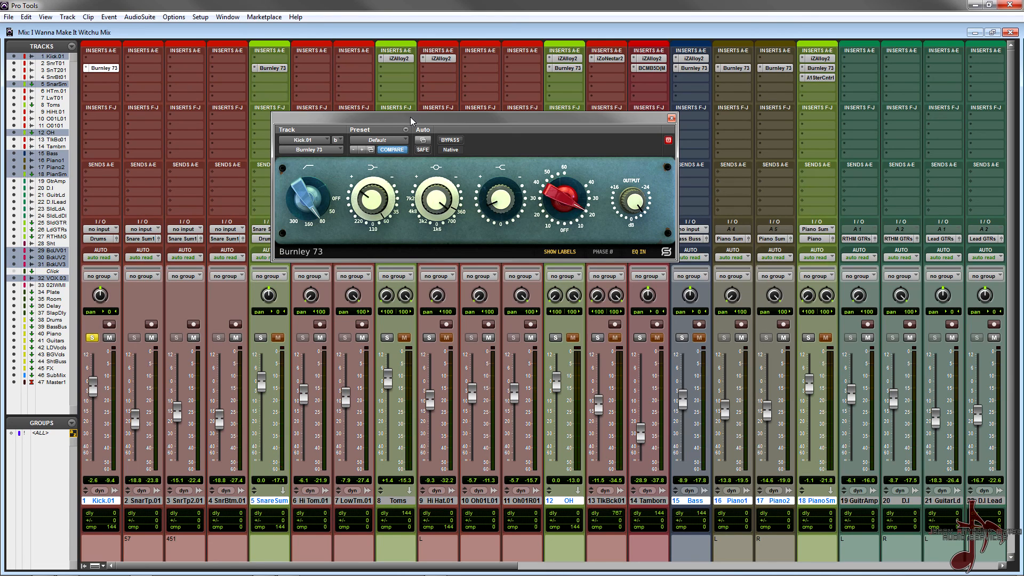
pyautogui.moveTo(478, 113); pyautogui.dragTo(574, 104)
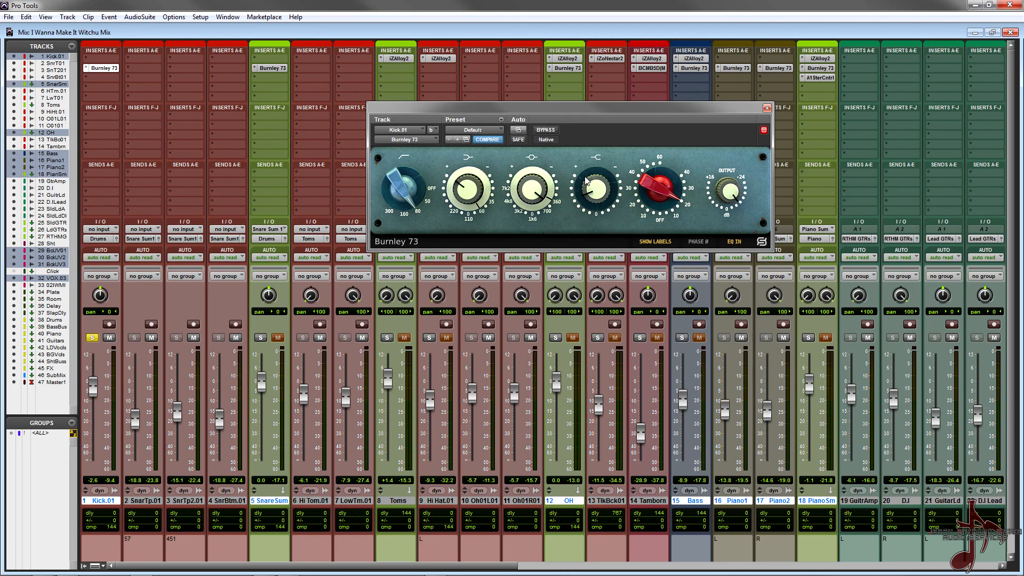
# Play the soloed Kick and compare its Burnley 73 bypassed and active by toggling its bypass twice each way, leaving the effect active.
pyautogui.moveTo(595, 191)
pyautogui.keyDown('ctrl'); pyautogui.click(108, 68); pyautogui.keyUp('ctrl')
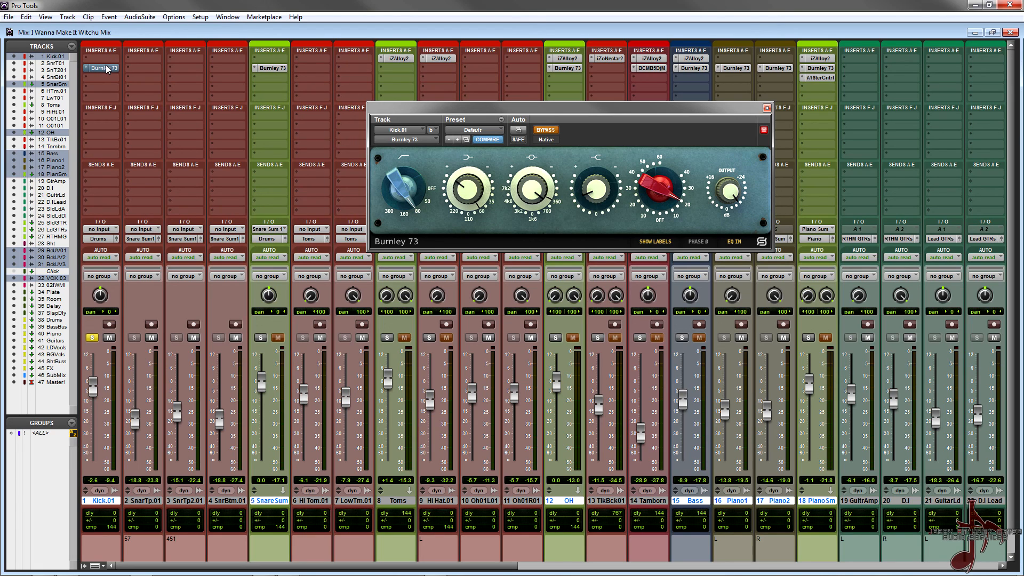
pyautogui.press('space')
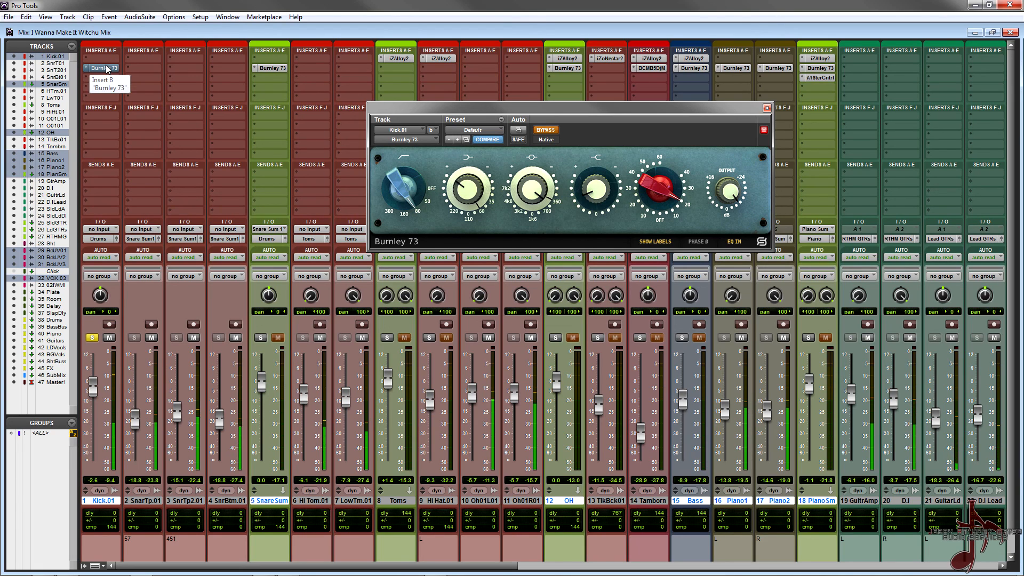
pyautogui.keyDown('ctrl'); pyautogui.click(106, 69); pyautogui.keyUp('ctrl')
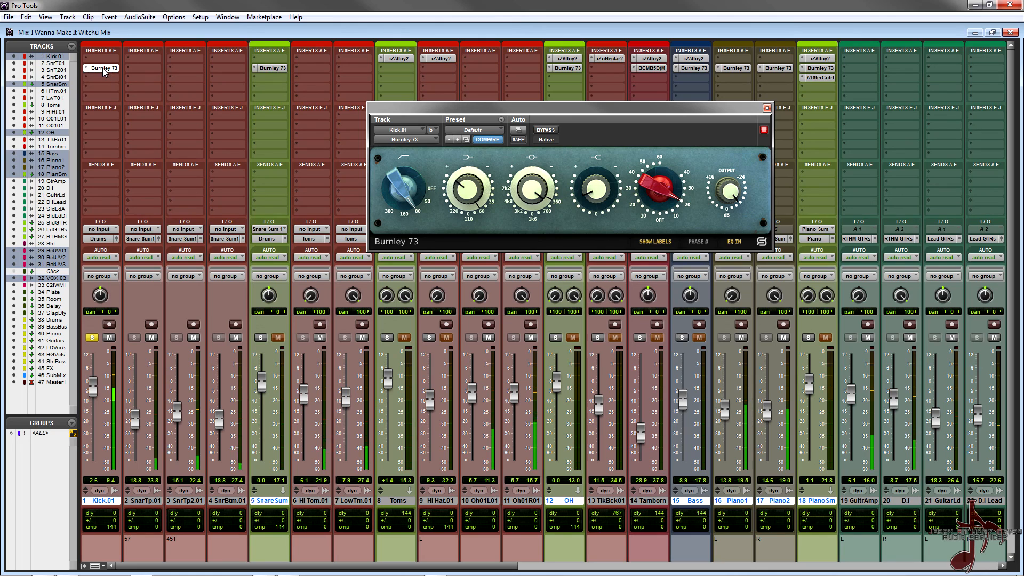
pyautogui.keyDown('ctrl'); pyautogui.click(104, 69); pyautogui.keyUp('ctrl')
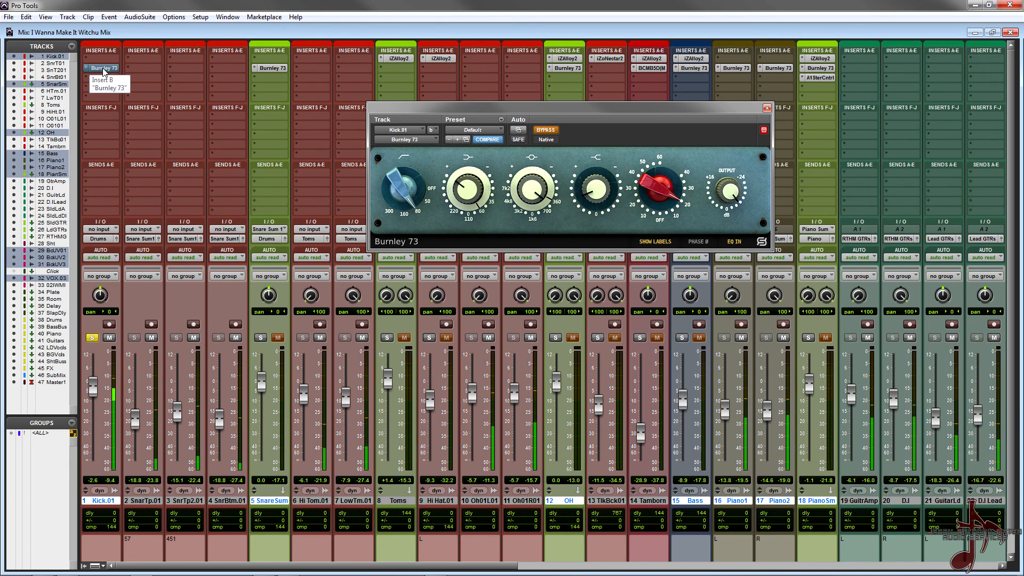
pyautogui.keyDown('ctrl'); pyautogui.click(104, 69); pyautogui.keyUp('ctrl')
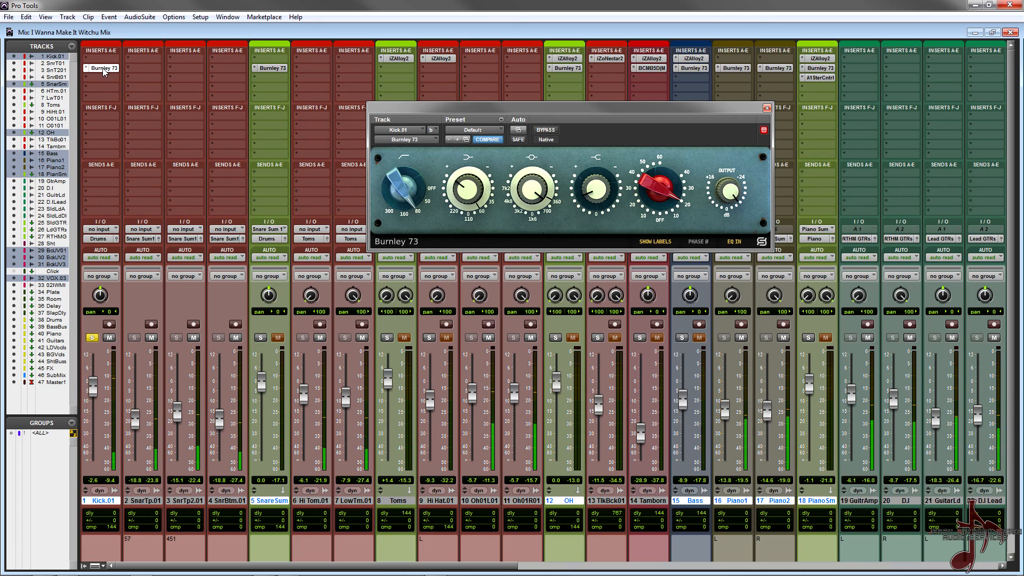
# Unsolo the Kick track, open the Burnley 73 on the first backup vocal track, and check the vocal clips in the Edit window.
pyautogui.click(92, 337)
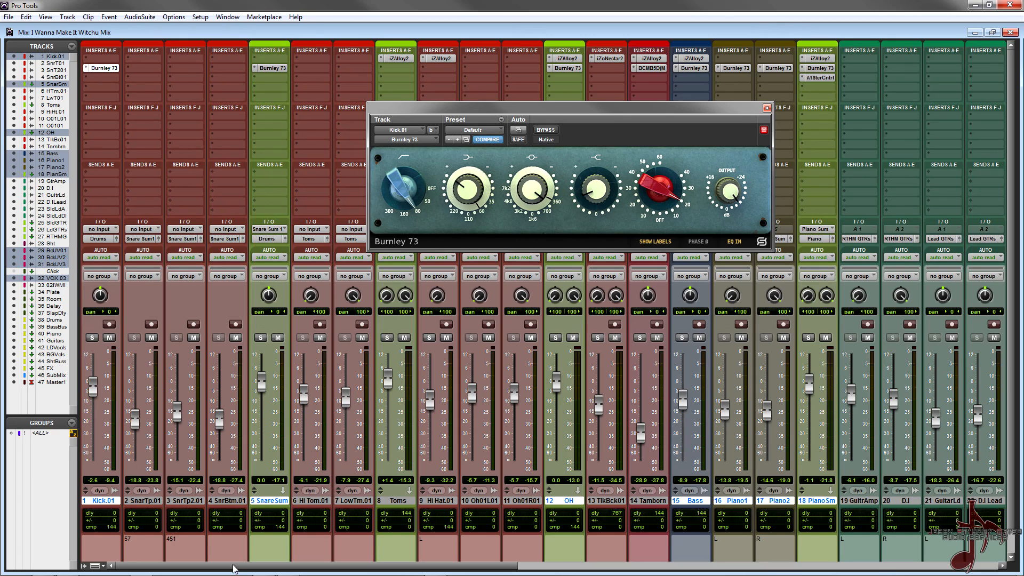
pyautogui.moveTo(233, 566); pyautogui.dragTo(714, 567)
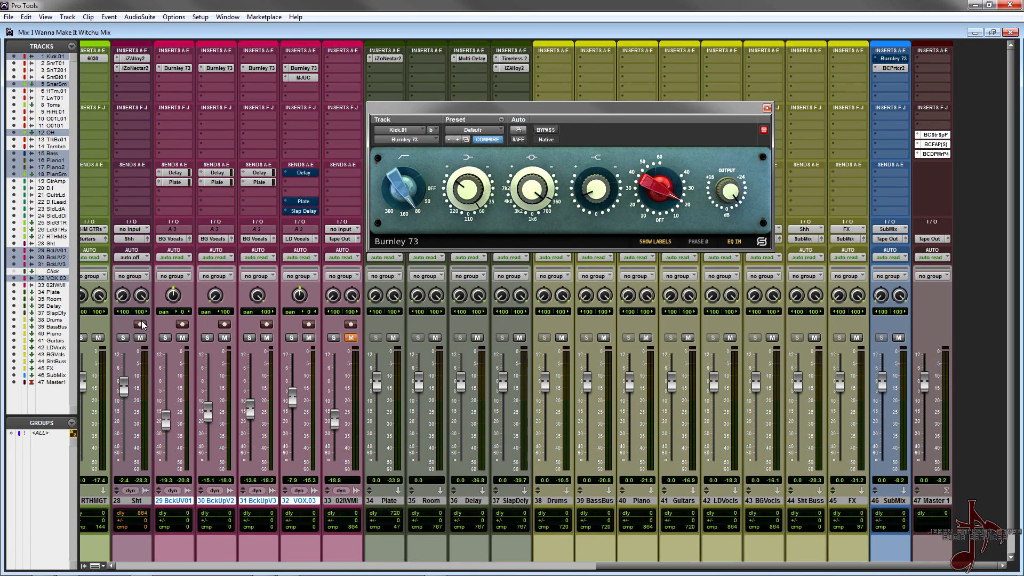
pyautogui.click(186, 70)
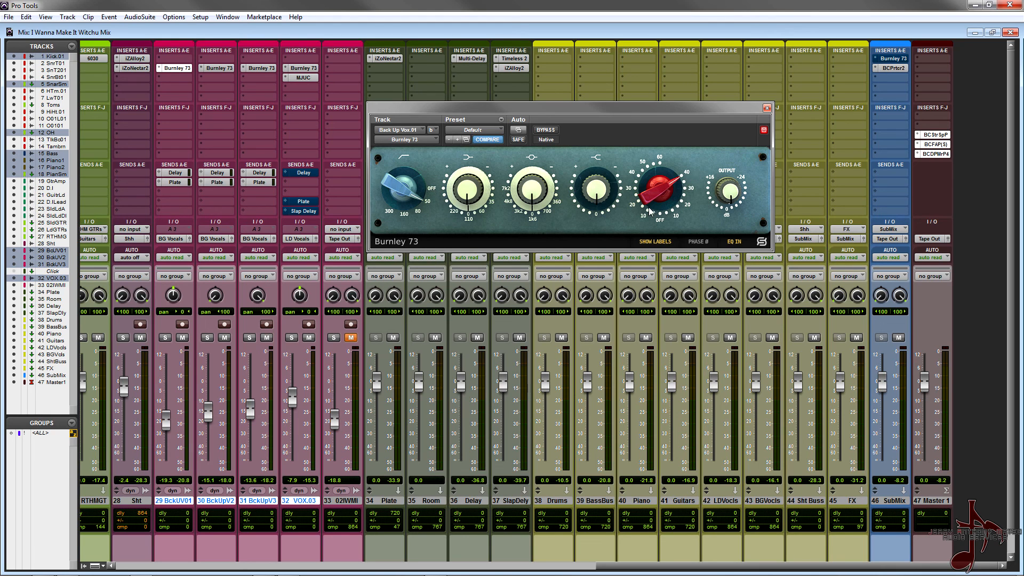
pyautogui.hotkey('ctrl', '=')
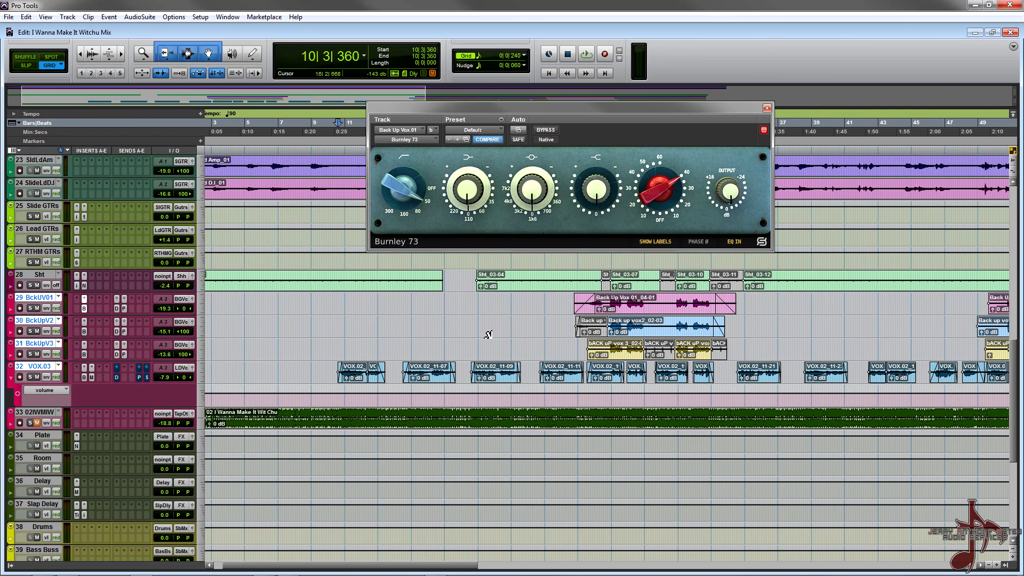
pyautogui.hotkey('ctrl', '=')
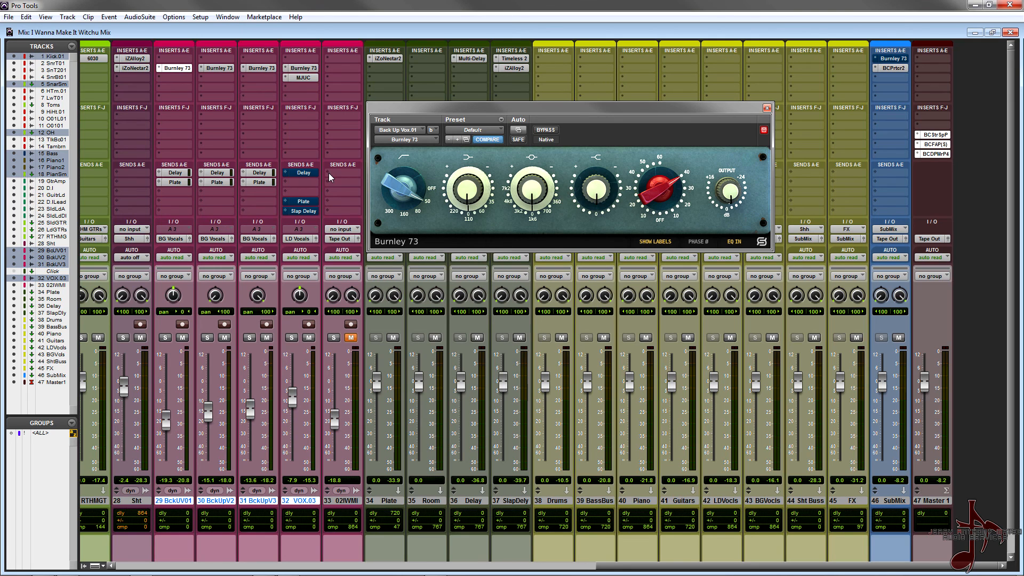
# Unmute the Delay, Plate and Slap Delay sends on VOX.03 and place the playback cursor at its VOX.02_11-07 clip.
pyautogui.keyDown('ctrl'); pyautogui.keyDown('shift'); pyautogui.click(304, 174); pyautogui.keyUp('shift'); pyautogui.keyUp('ctrl')
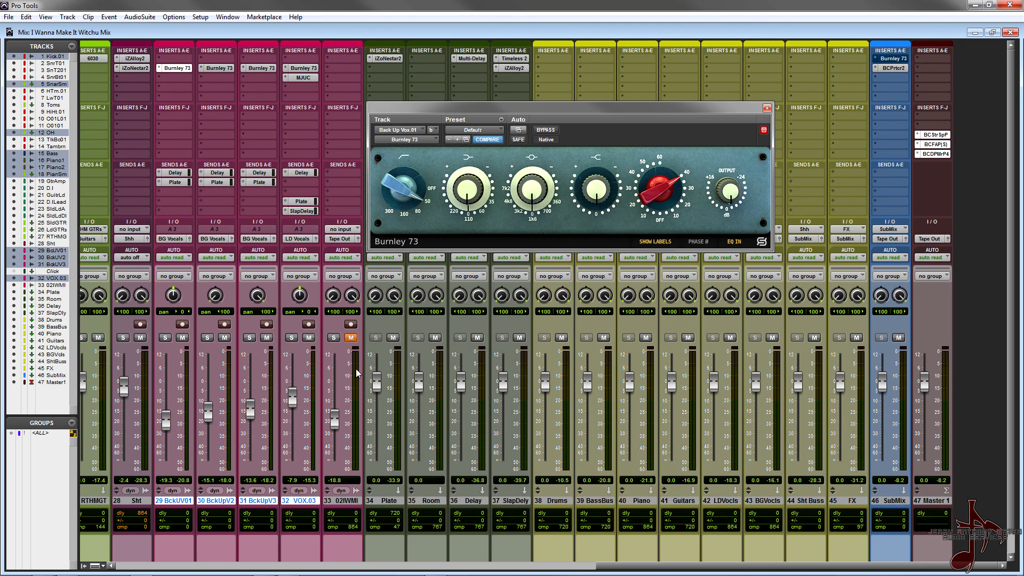
pyautogui.hotkey('ctrl', '=')
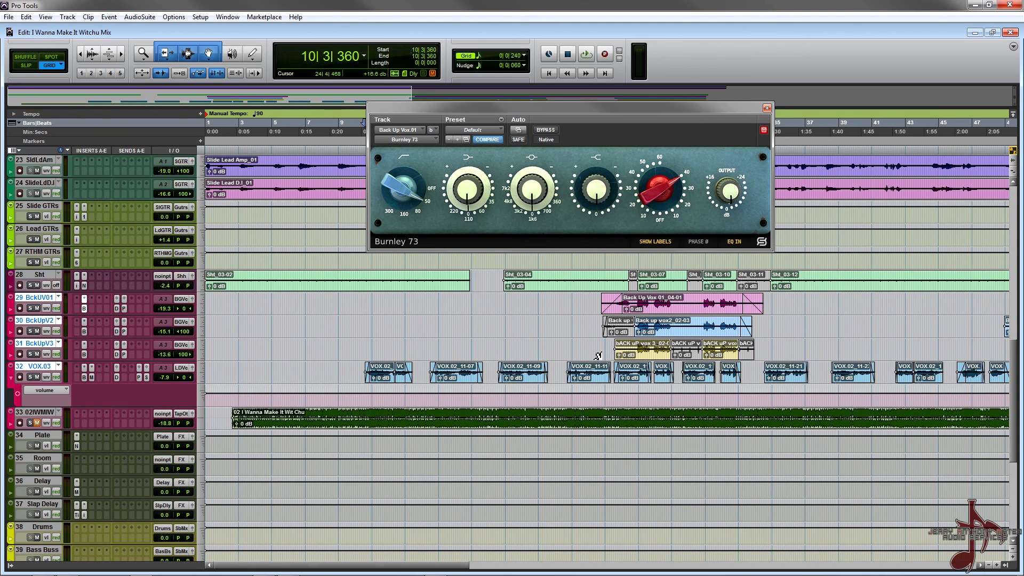
pyautogui.click(429, 368)
pyautogui.hotkey('ctrl', '=')
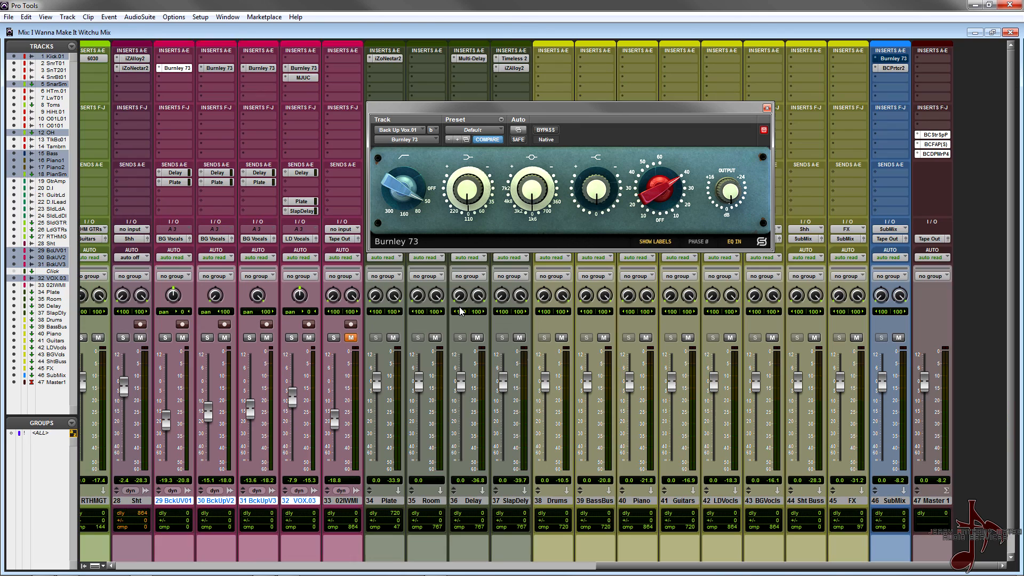
# Compare the full mix with the Burnley 73 bypassed and active on all selected tracks at once, leaving the inserts active.
pyautogui.keyDown('ctrl'); pyautogui.keyDown('alt'); pyautogui.keyDown('shift'); pyautogui.click(302, 68); pyautogui.keyUp('shift'); pyautogui.keyUp('alt'); pyautogui.keyUp('ctrl')
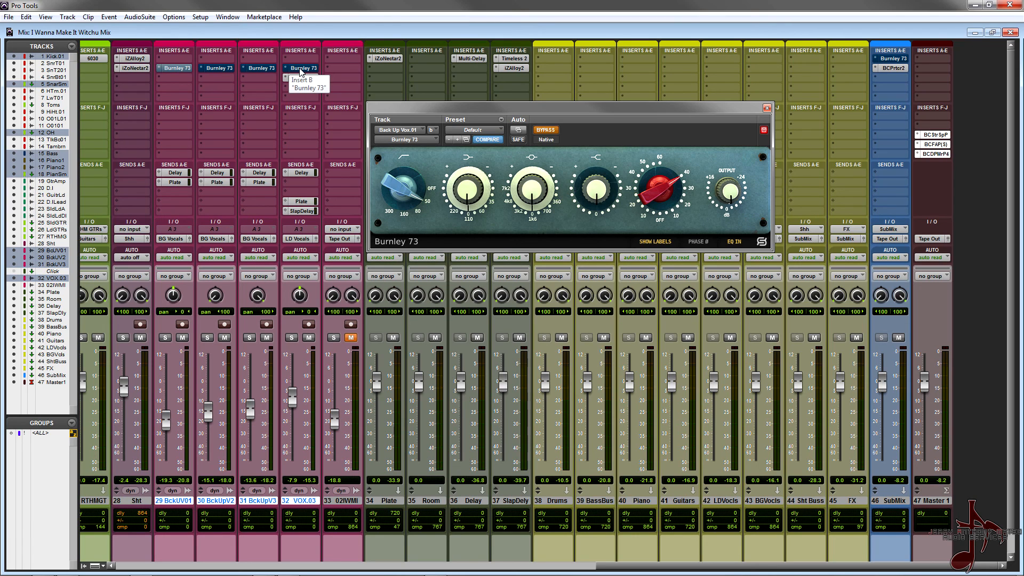
pyautogui.keyDown('ctrl'); pyautogui.keyDown('alt'); pyautogui.keyDown('shift'); pyautogui.click(305, 70); pyautogui.keyUp('shift'); pyautogui.keyUp('alt'); pyautogui.keyUp('ctrl')
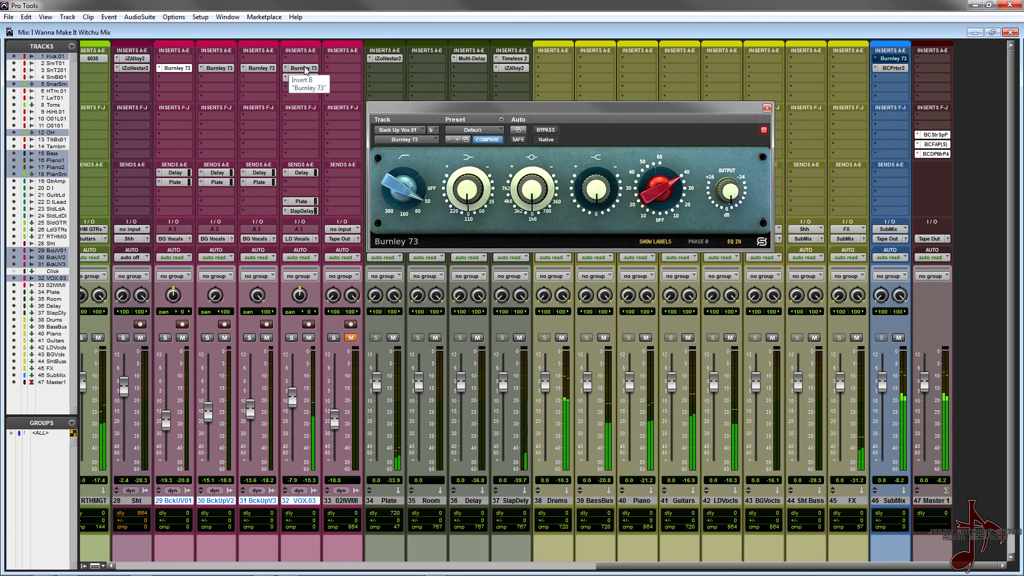
pyautogui.keyDown('ctrl'); pyautogui.keyDown('alt'); pyautogui.keyDown('shift'); pyautogui.click(306, 69); pyautogui.keyUp('shift'); pyautogui.keyUp('alt'); pyautogui.keyUp('ctrl')
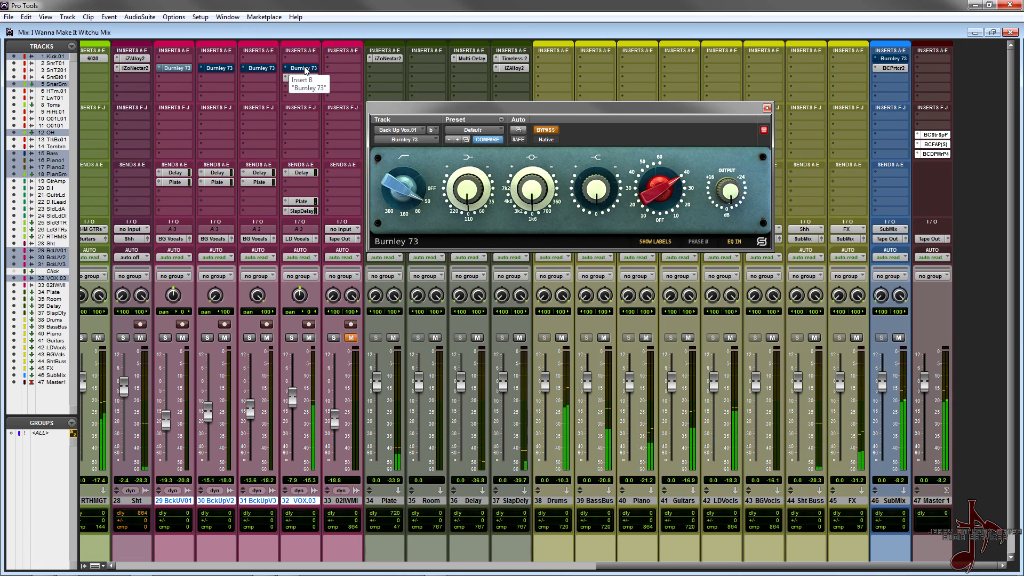
pyautogui.keyDown('ctrl'); pyautogui.keyDown('alt'); pyautogui.keyDown('shift'); pyautogui.click(306, 68); pyautogui.keyUp('shift'); pyautogui.keyUp('alt'); pyautogui.keyUp('ctrl')
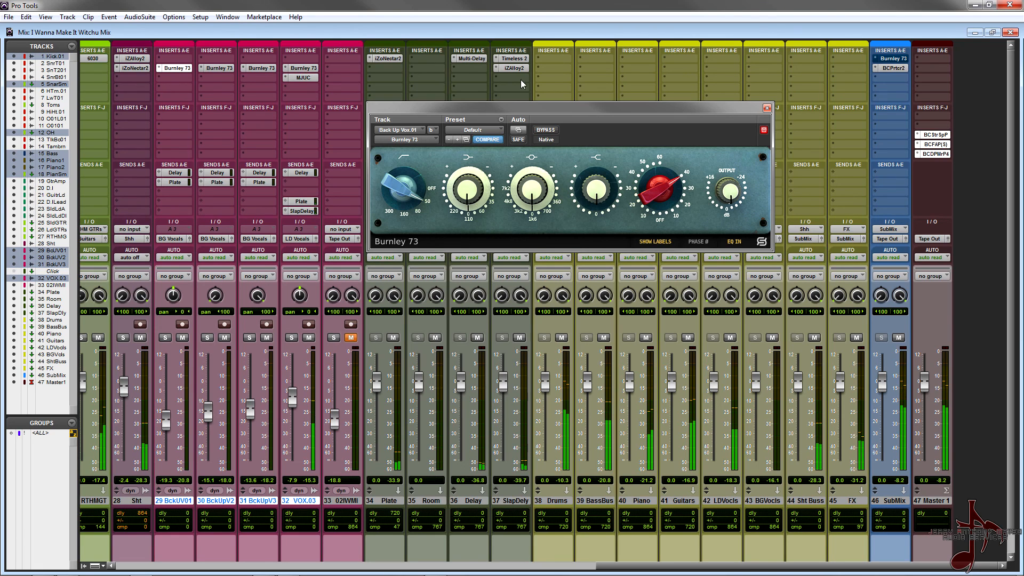